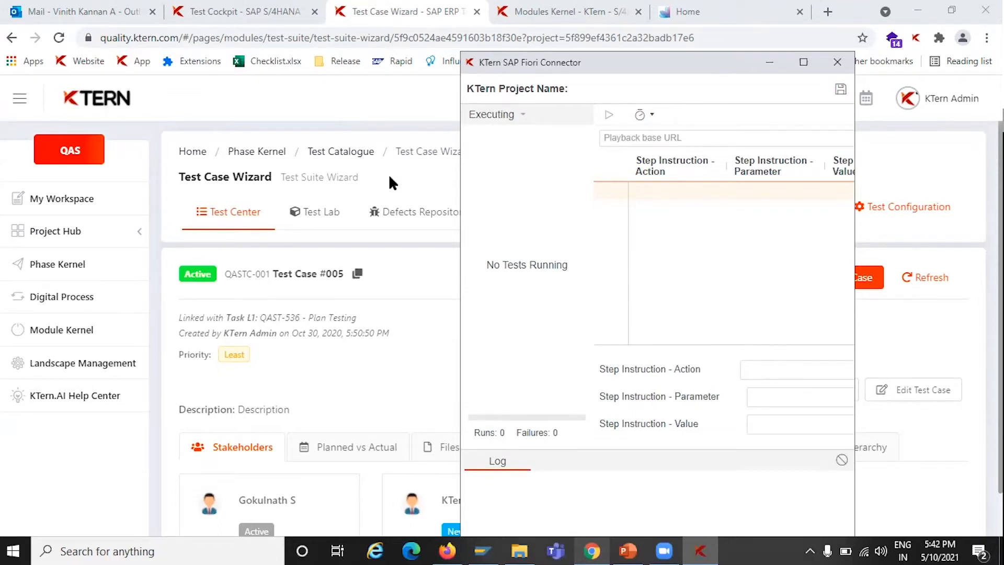
{"action": "left_click", "coordinate": [389, 176]}
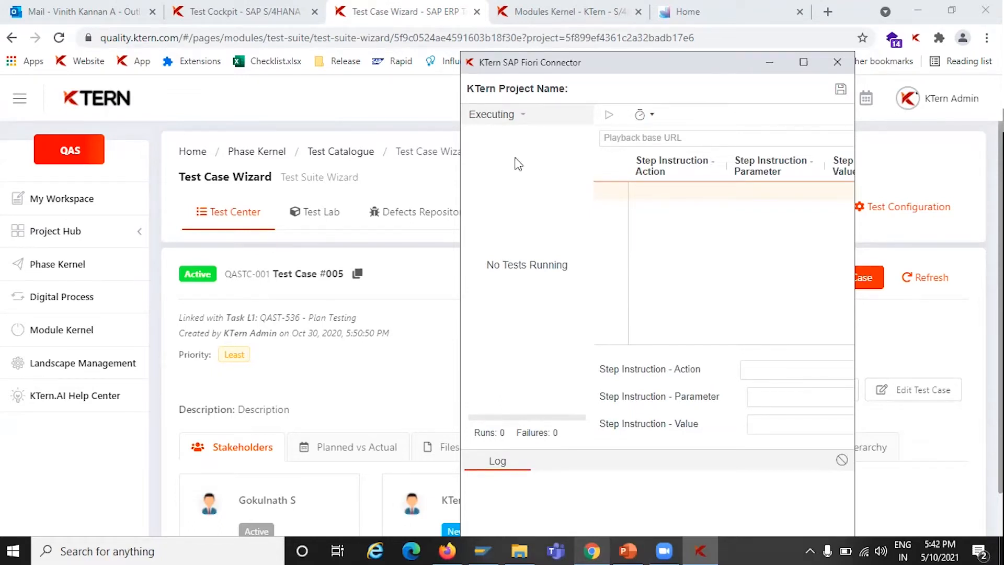
{"action": "left_click", "coordinate": [917, 41]}
{"action": "left_click", "coordinate": [378, 241]}
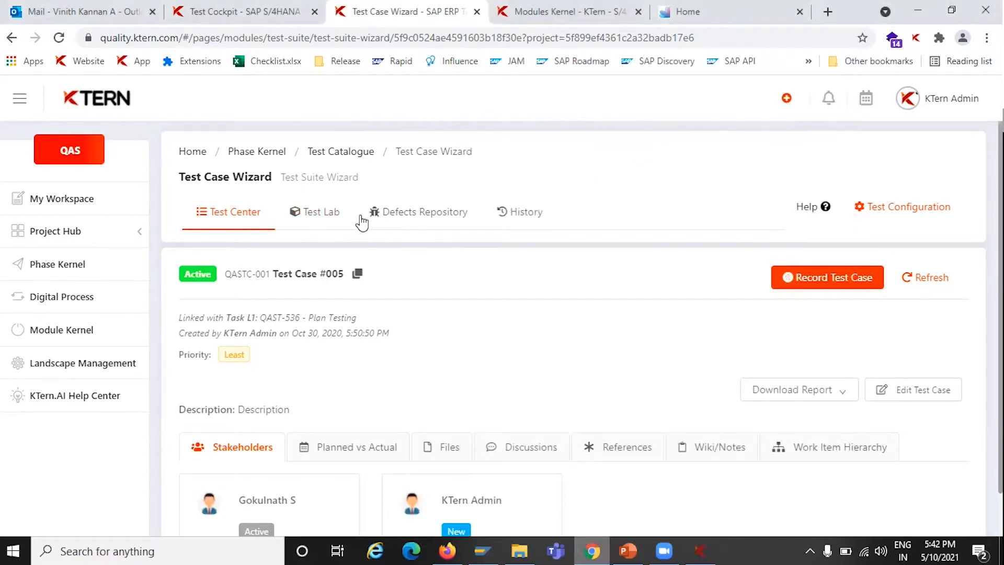
Open Record Test Case for the test case and select its URL field
{"action": "left_click", "coordinate": [332, 219]}
{"action": "left_click", "coordinate": [815, 277]}
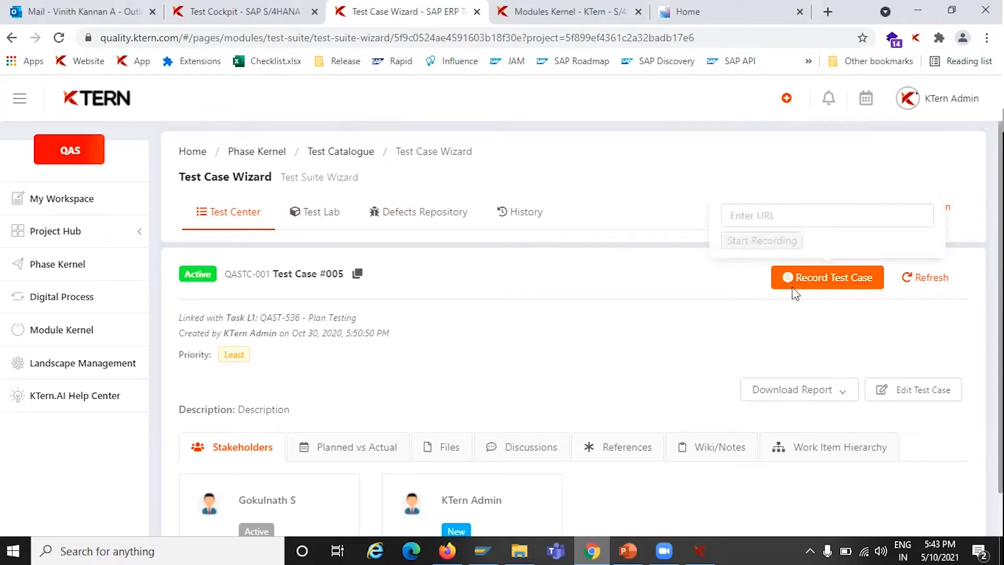
{"action": "left_click", "coordinate": [738, 214]}
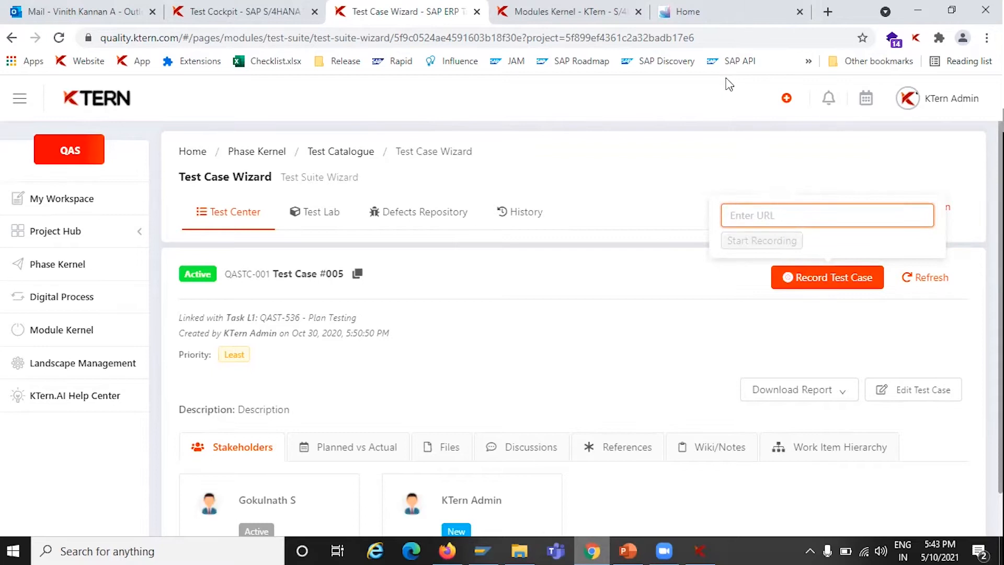
Copy the SAP Fiori launchpad home URL and start recording the test case with it
{"action": "left_click", "coordinate": [684, 12]}
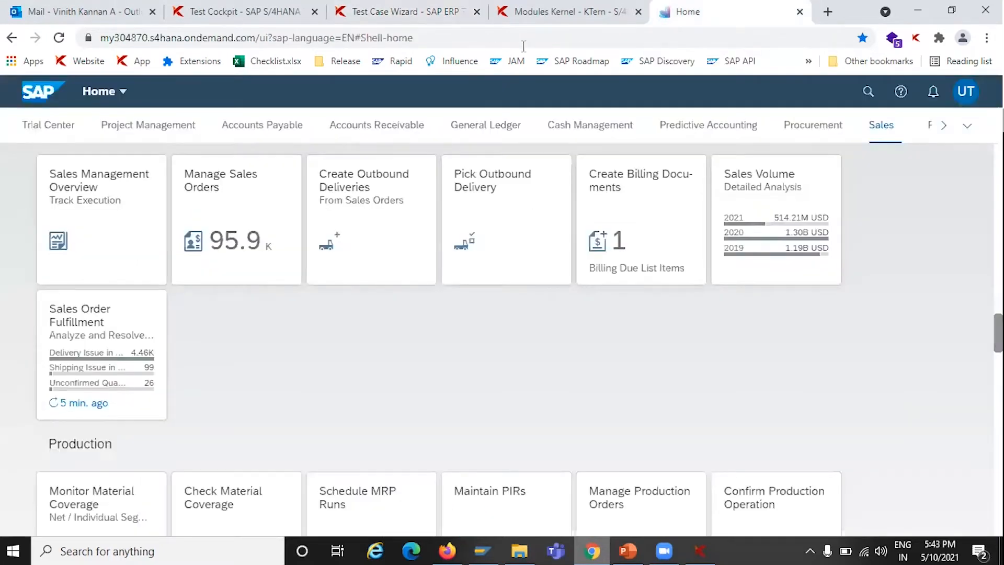
{"action": "left_click", "coordinate": [523, 46]}
{"action": "key", "text": "Return"}
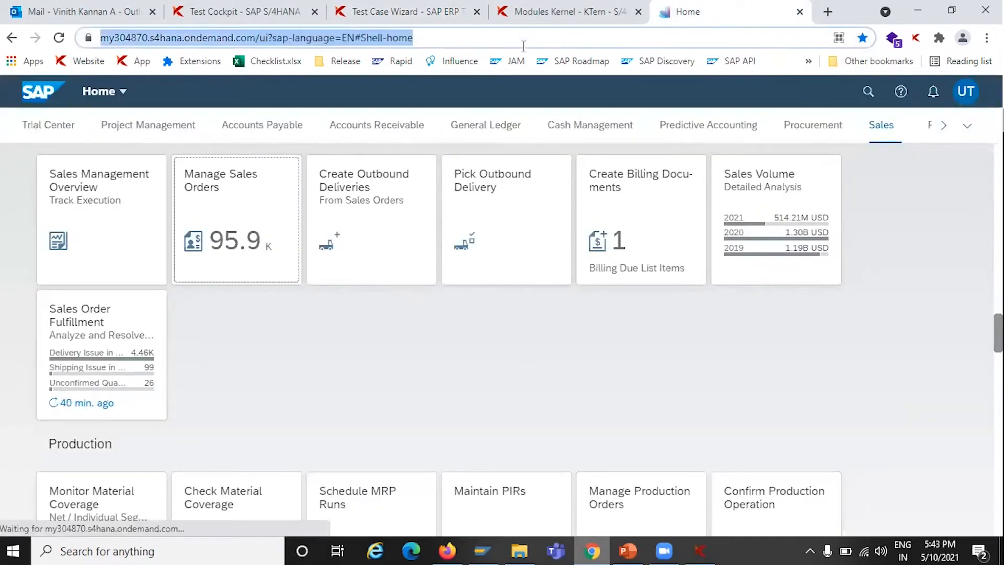
{"action": "left_click", "coordinate": [245, 11]}
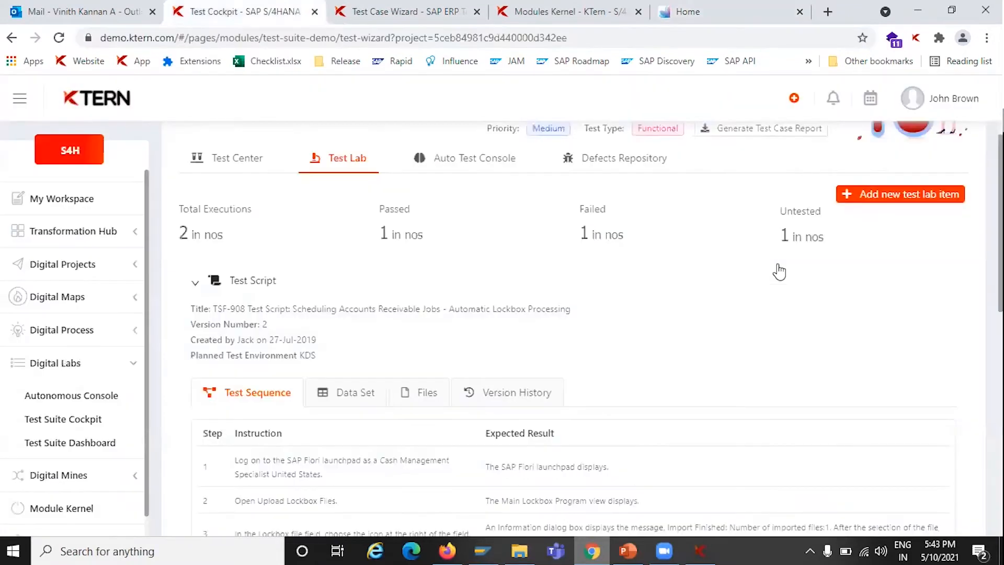
{"action": "scroll", "coordinate": [364, 33], "scroll_direction": "up", "scroll_amount": 1}
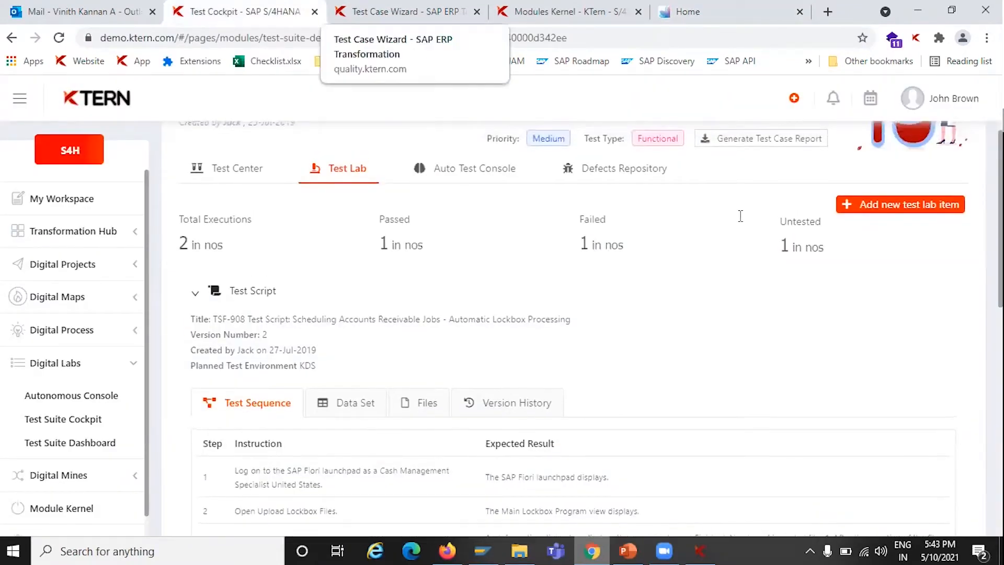
{"action": "left_click", "coordinate": [748, 245]}
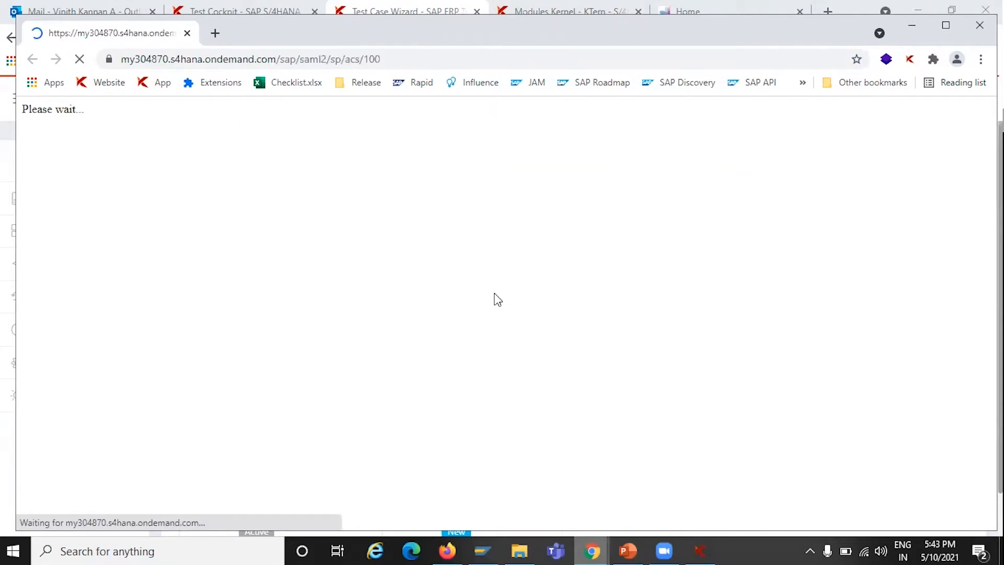
While recording, scroll the launchpad to the Sales group and open the Manage Sales Orders app
{"action": "scroll", "coordinate": [360, 283], "scroll_direction": "down", "scroll_amount": 4}
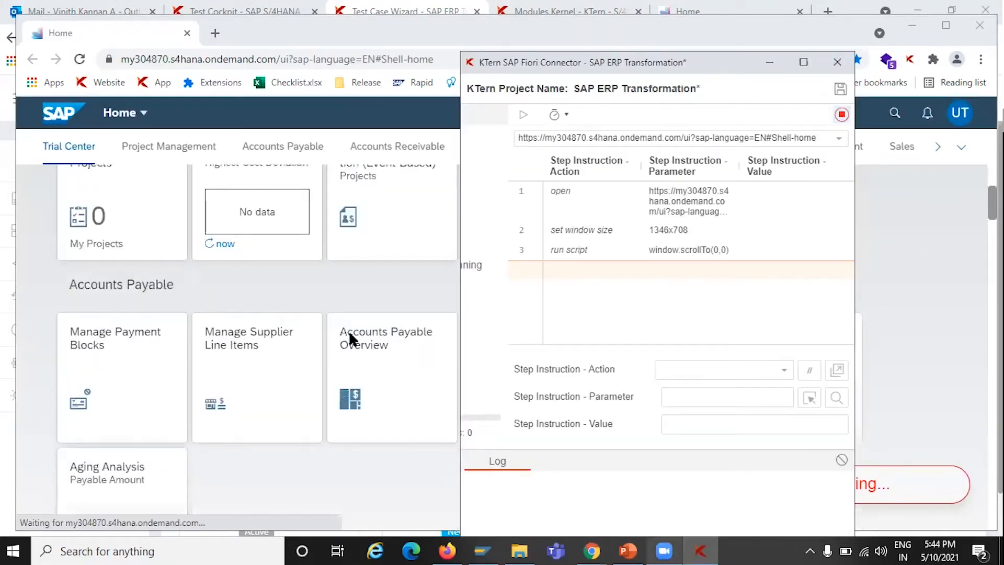
{"action": "scroll", "coordinate": [338, 372], "scroll_direction": "down", "scroll_amount": 3}
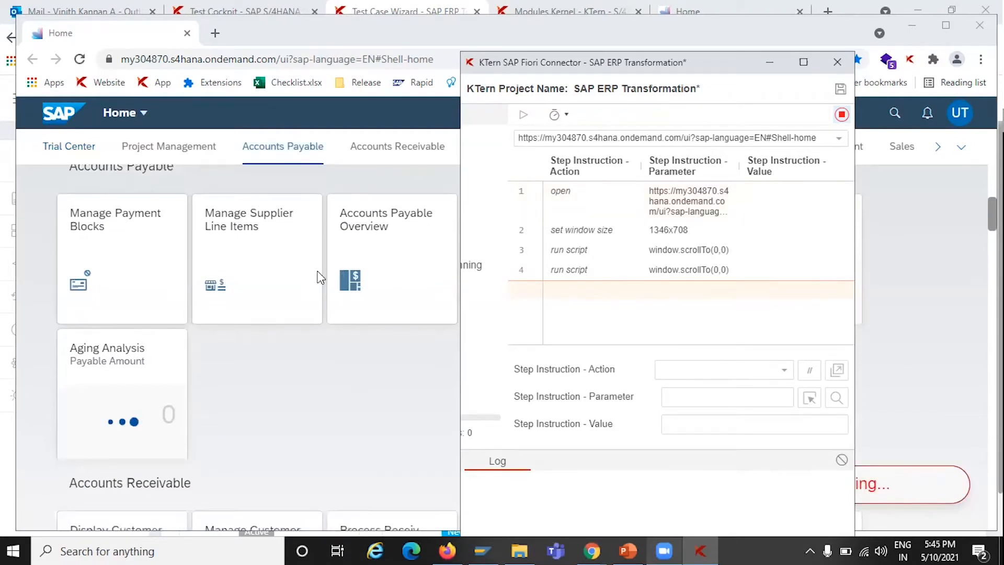
{"action": "scroll", "coordinate": [321, 277], "scroll_direction": "down", "scroll_amount": 3}
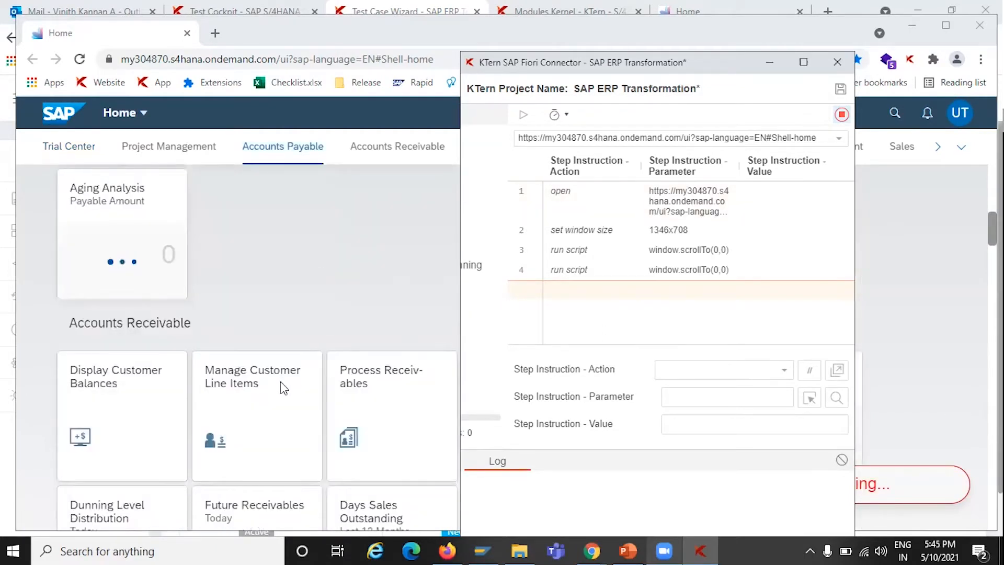
{"action": "scroll", "coordinate": [280, 382], "scroll_direction": "down", "scroll_amount": 3}
{"action": "scroll", "coordinate": [282, 390], "scroll_direction": "down", "scroll_amount": 3}
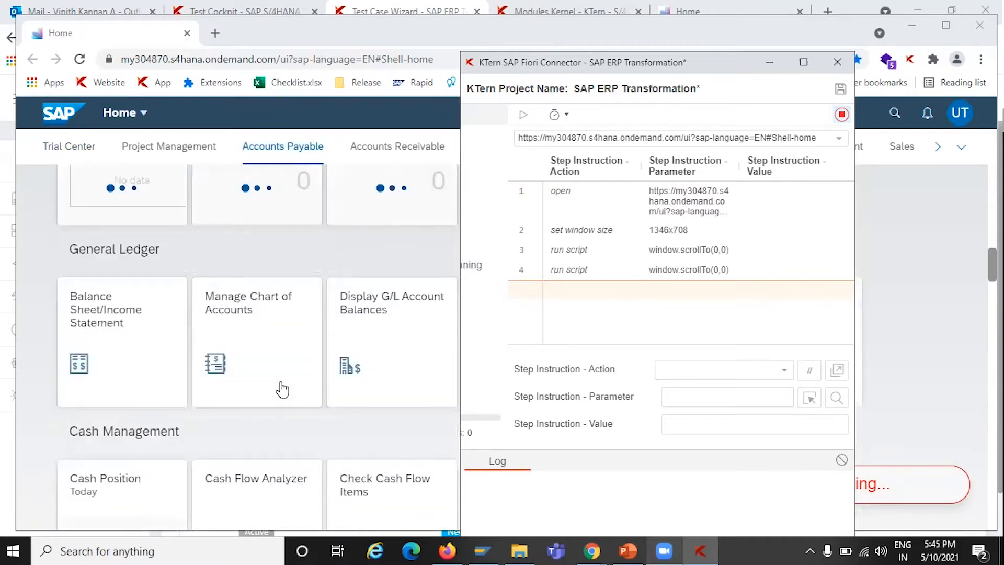
{"action": "scroll", "coordinate": [282, 389], "scroll_direction": "down", "scroll_amount": 3}
{"action": "scroll", "coordinate": [282, 389], "scroll_direction": "down", "scroll_amount": 1}
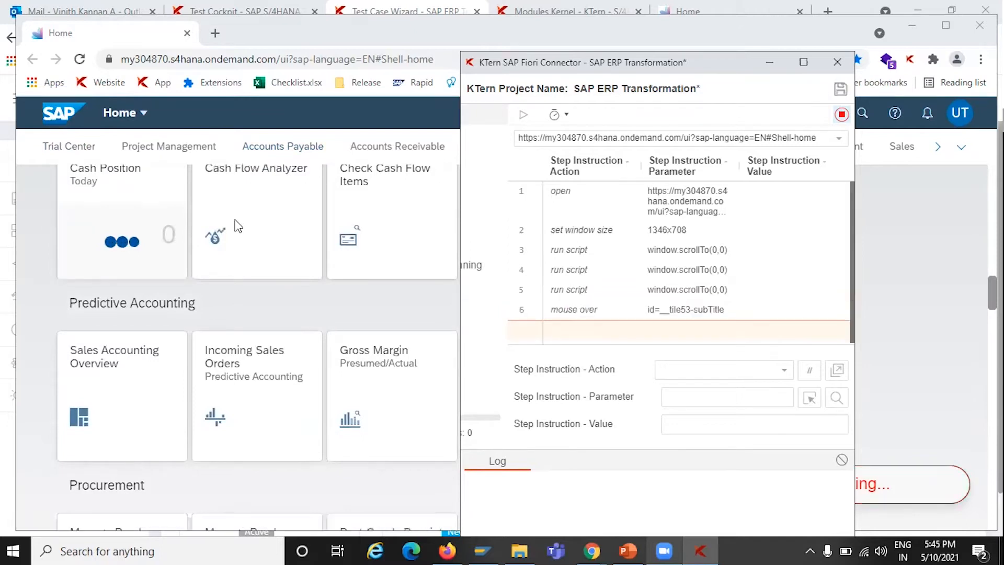
{"action": "scroll", "coordinate": [237, 226], "scroll_direction": "down", "scroll_amount": 10}
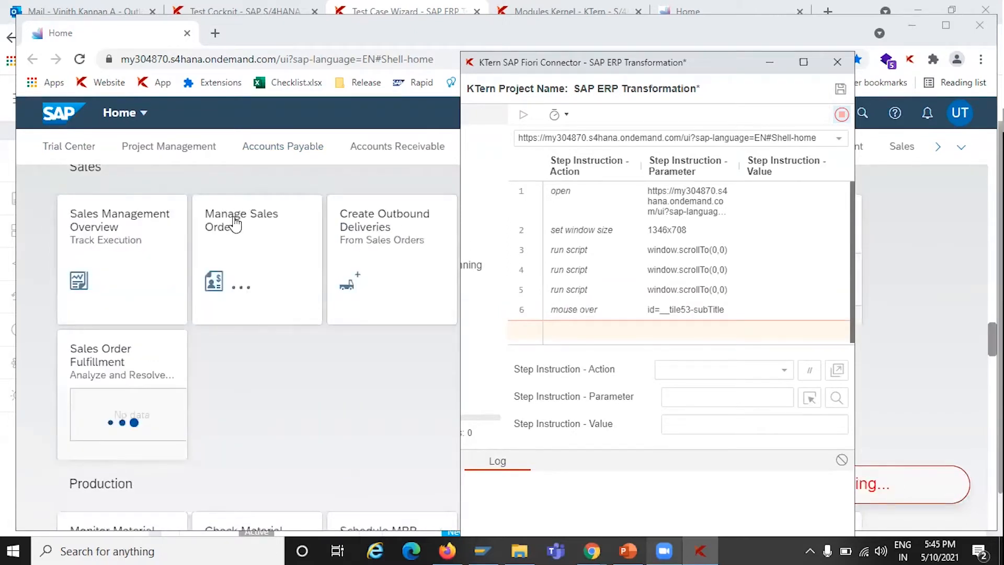
{"action": "left_click", "coordinate": [235, 224]}
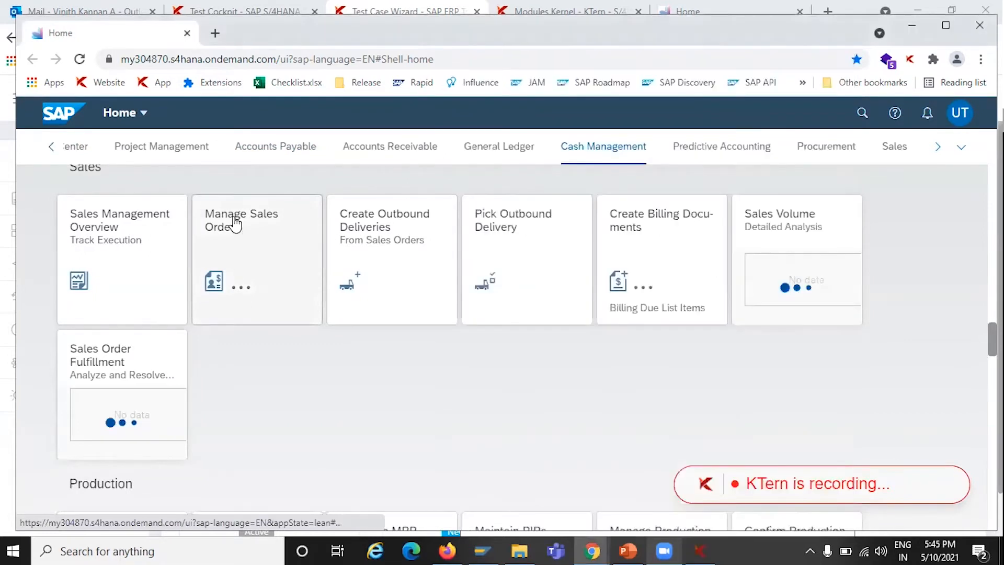
{"action": "left_click", "coordinate": [235, 224]}
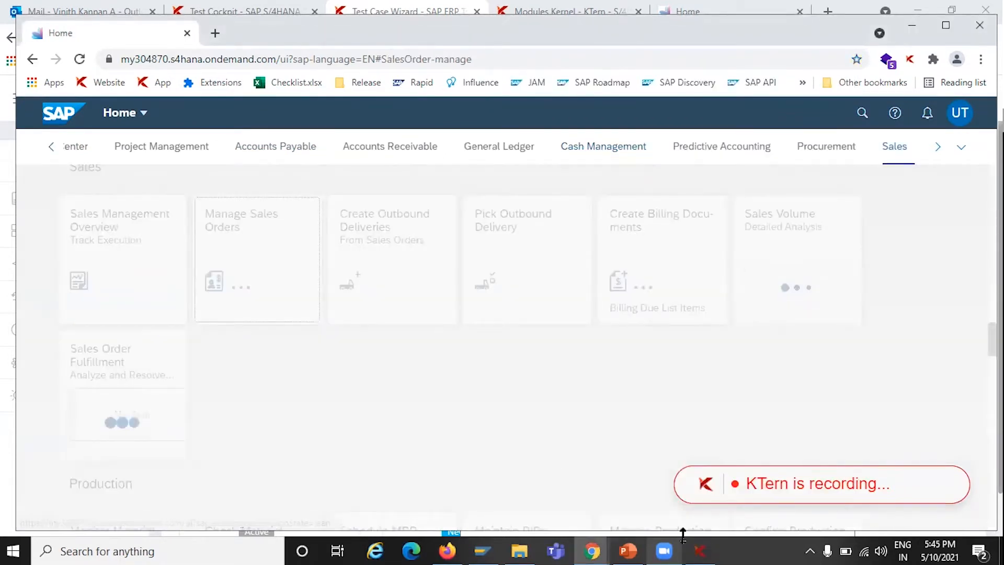
{"action": "left_click", "coordinate": [708, 544]}
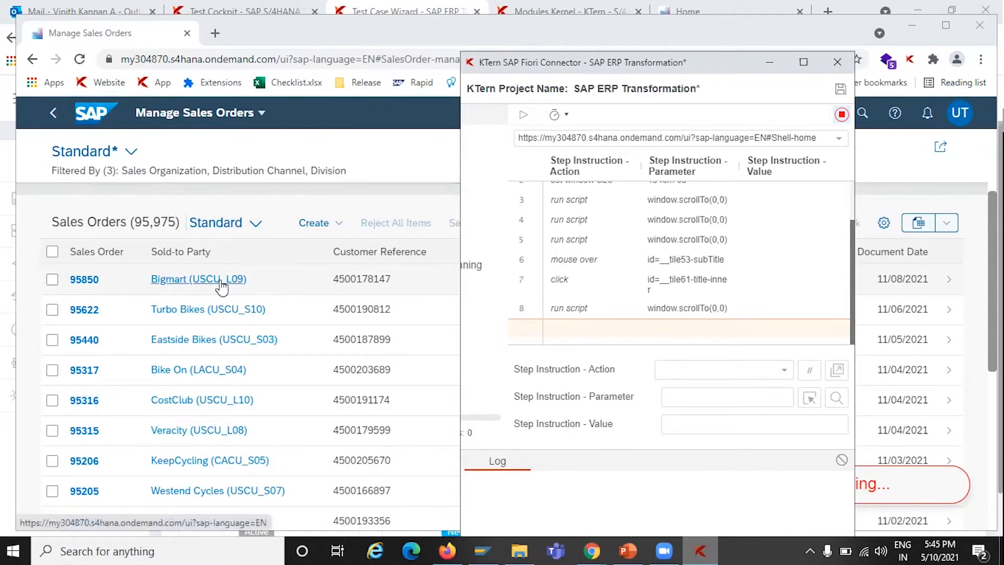
Open the Bigmart (USCU_L09) sold-to party link of sales order 95850 while recording
{"action": "left_click", "coordinate": [220, 282]}
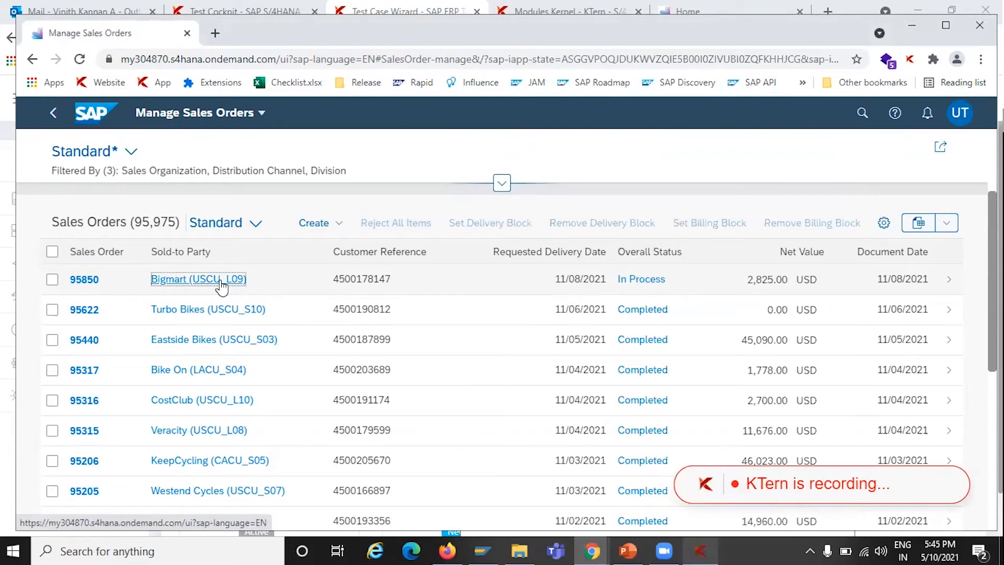
{"action": "left_click", "coordinate": [222, 282]}
{"action": "left_click", "coordinate": [221, 282]}
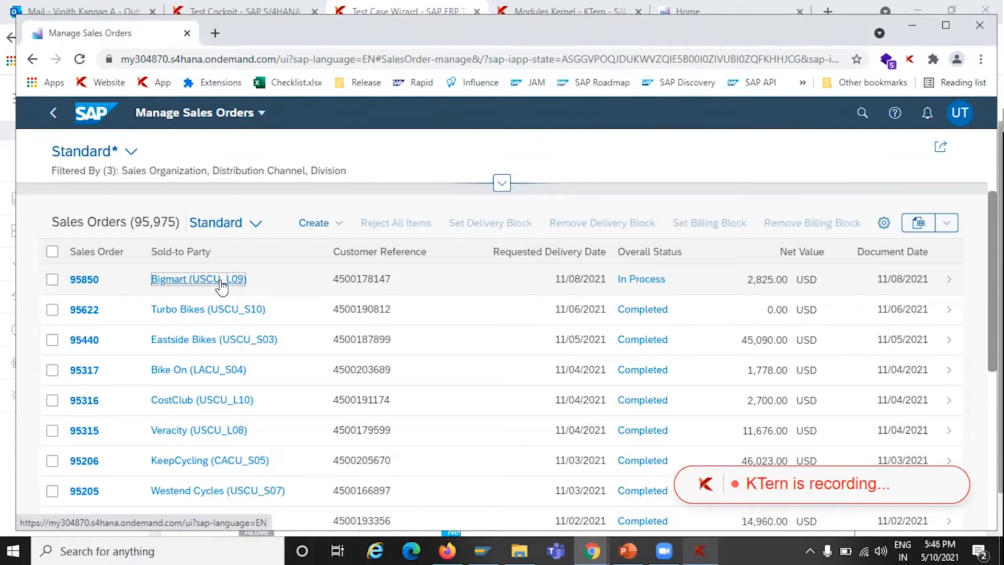
{"action": "left_click", "coordinate": [704, 539]}
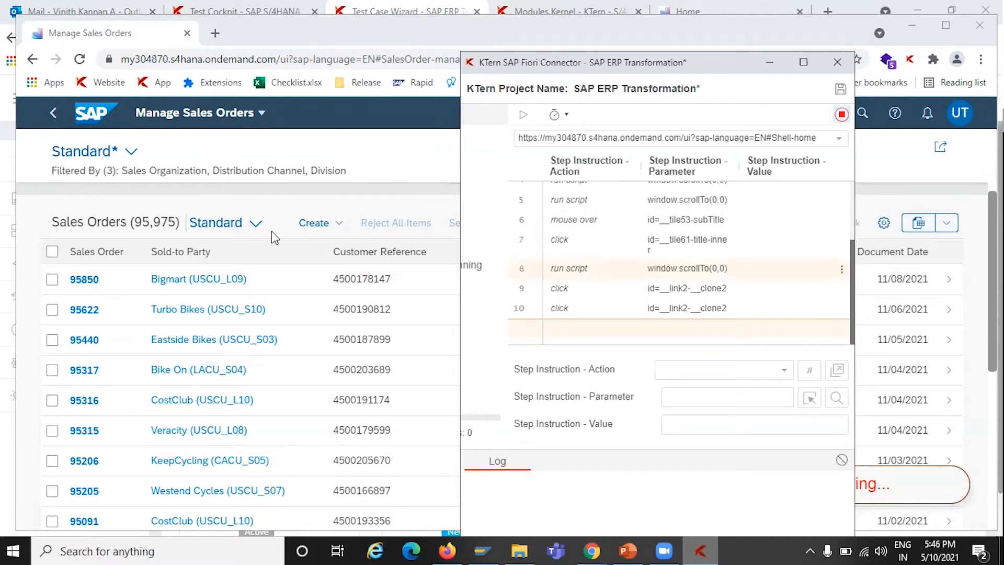
Stop the recording in the Fiori Connector and return to the Test Case Wizard
{"action": "left_click", "coordinate": [841, 116]}
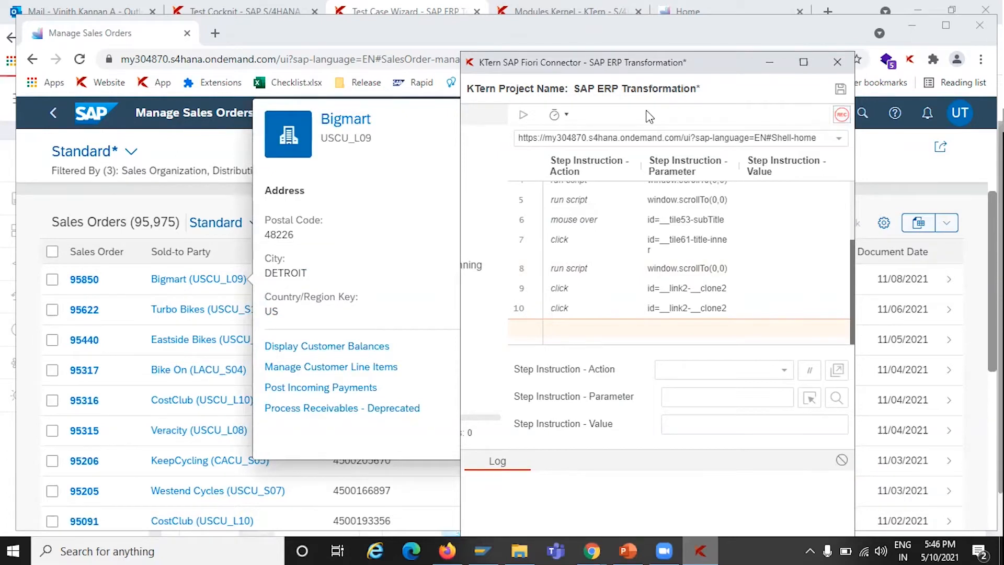
{"action": "left_click", "coordinate": [604, 543]}
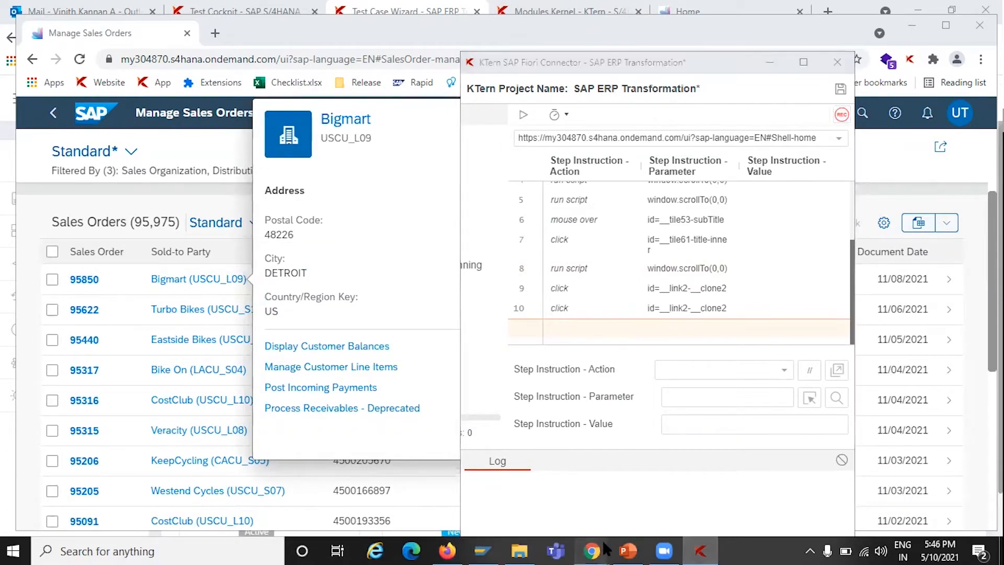
{"action": "mouse_move", "coordinate": [604, 546]}
{"action": "left_click", "coordinate": [510, 481]}
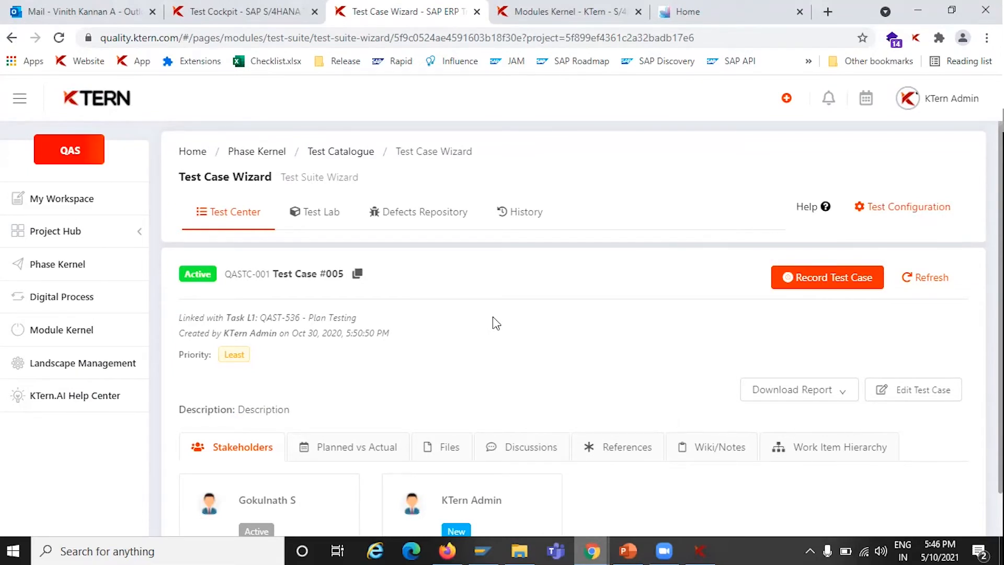
Open the Test Lab and view the details of step 10, the recorded click on the Bigmart link
{"action": "left_click", "coordinate": [308, 221]}
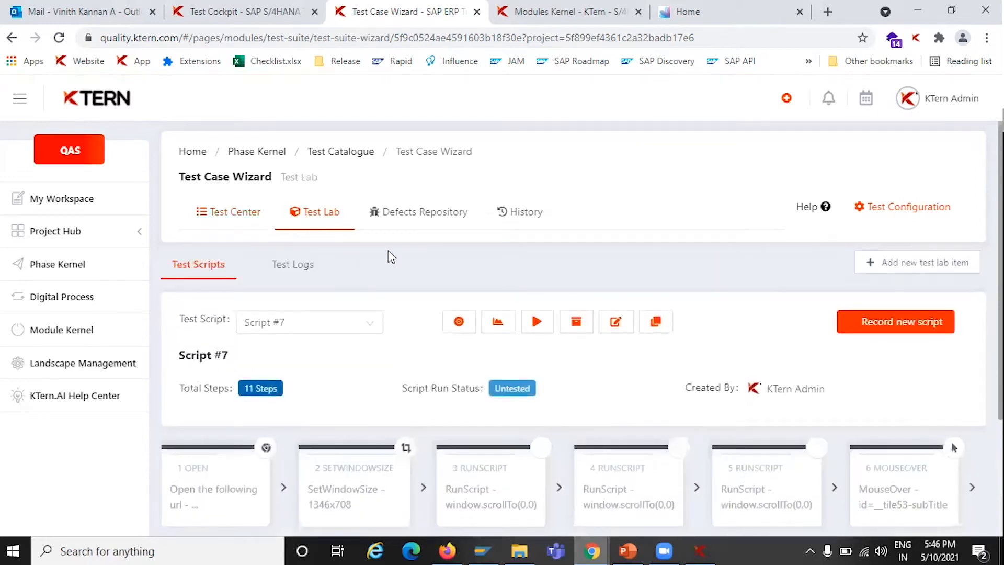
{"action": "scroll", "coordinate": [387, 275], "scroll_direction": "down", "scroll_amount": 2}
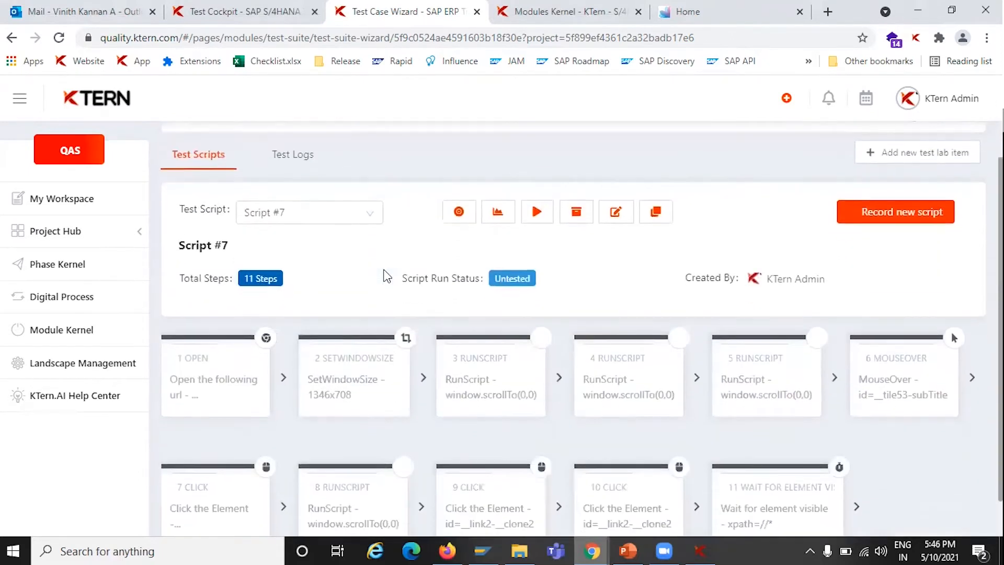
{"action": "scroll", "coordinate": [387, 275], "scroll_direction": "down", "scroll_amount": 1}
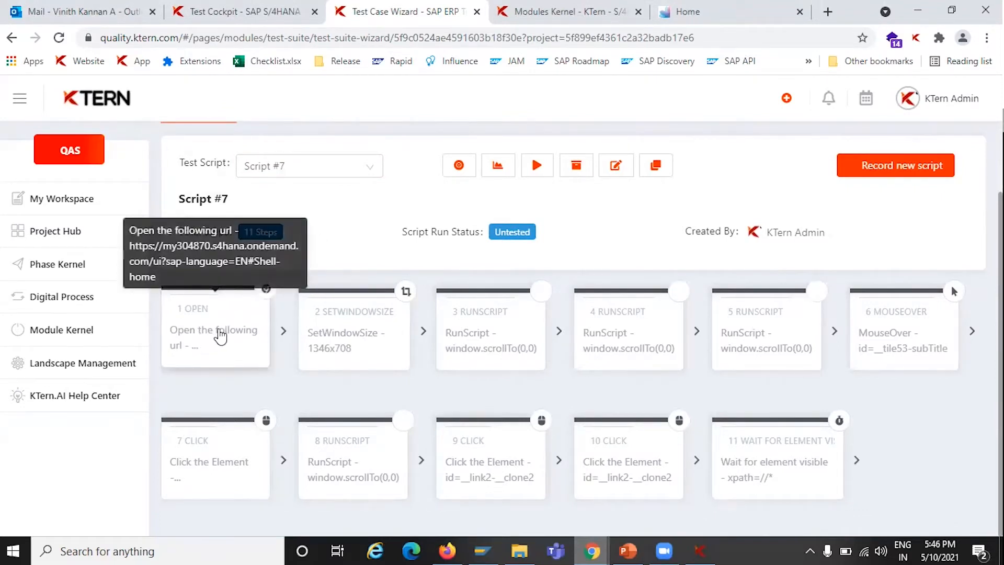
{"action": "left_click", "coordinate": [657, 494]}
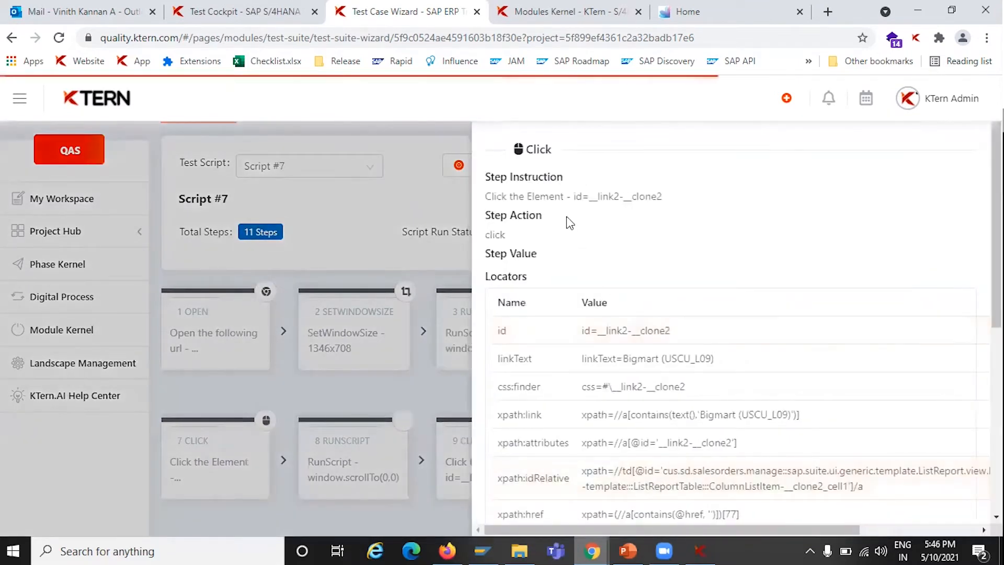
Examine the step's instruction, locators and screenshot, then close the details panel
{"action": "mouse_move", "coordinate": [722, 547]}
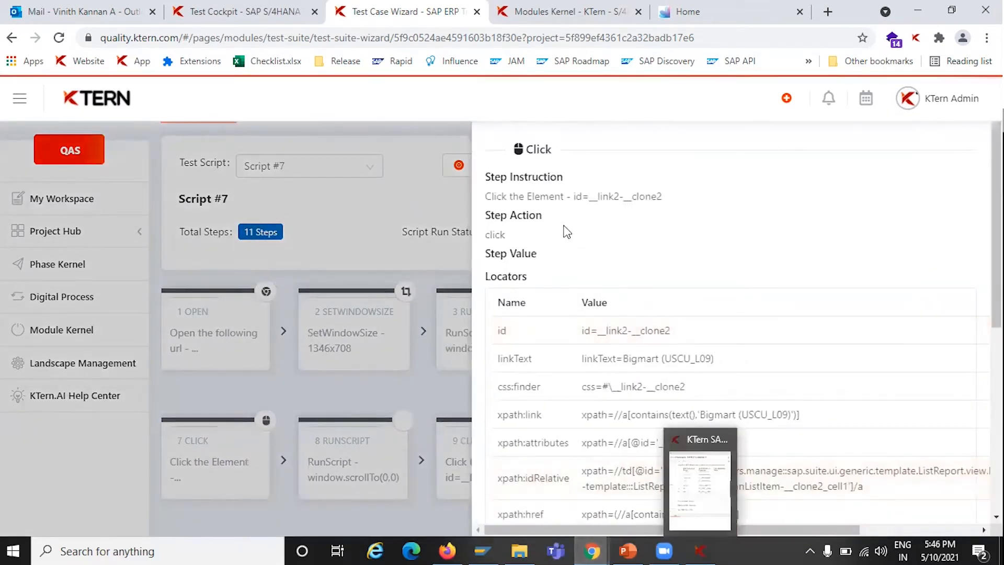
{"action": "scroll", "coordinate": [671, 407], "scroll_direction": "down", "scroll_amount": 1}
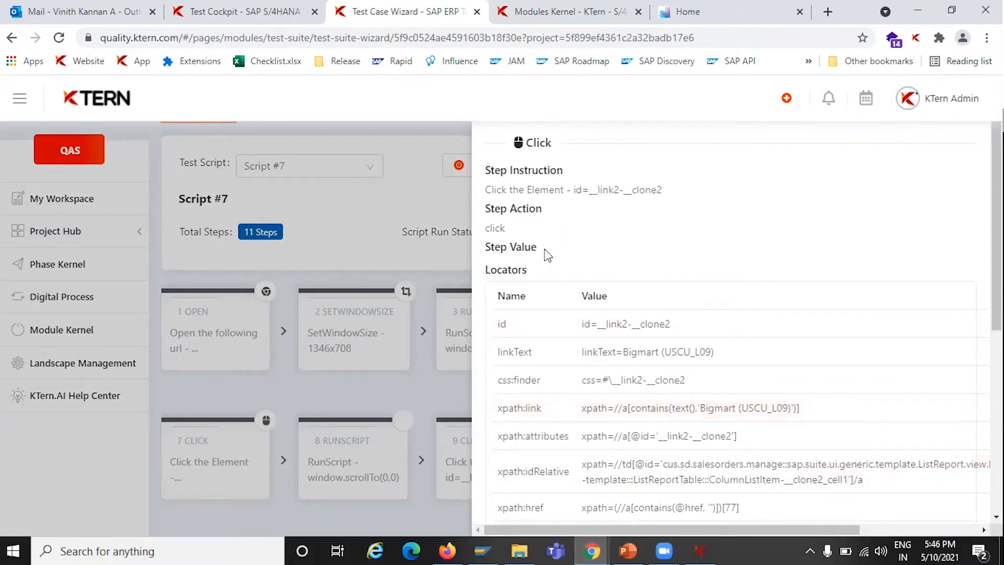
{"action": "scroll", "coordinate": [622, 293], "scroll_direction": "down", "scroll_amount": 3}
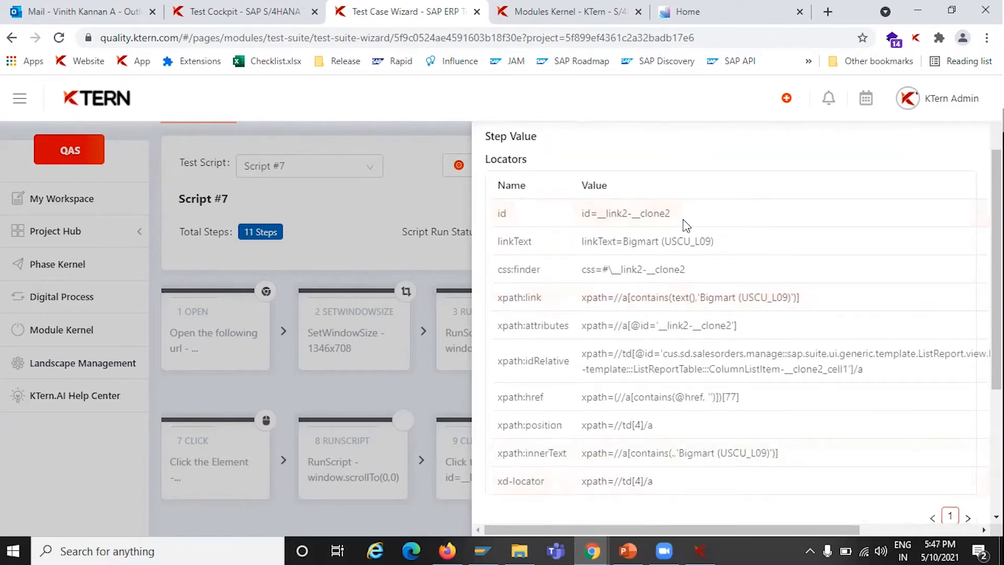
{"action": "scroll", "coordinate": [564, 358], "scroll_direction": "down", "scroll_amount": 5}
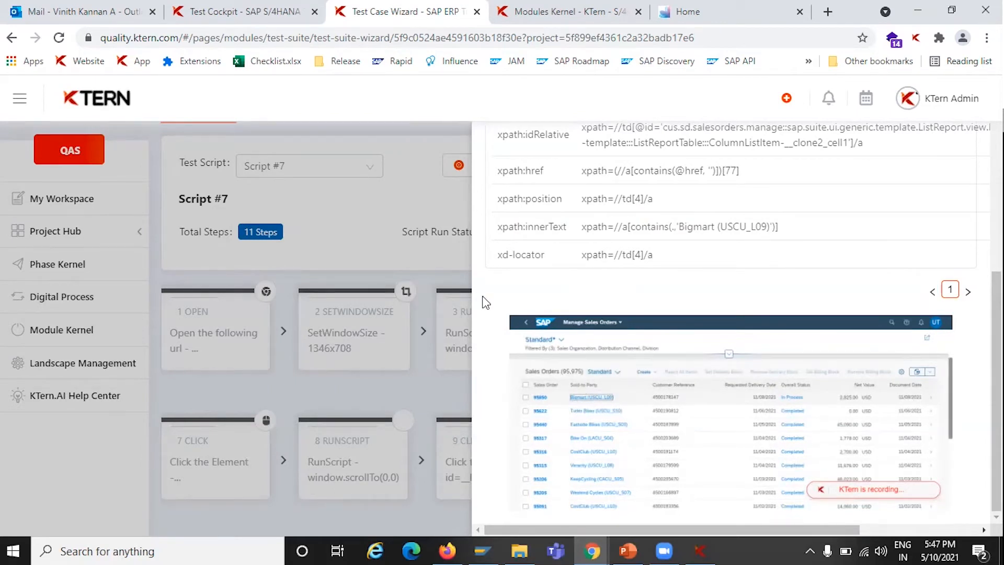
{"action": "scroll", "coordinate": [613, 281], "scroll_direction": "up", "scroll_amount": 3}
{"action": "scroll", "coordinate": [612, 281], "scroll_direction": "up", "scroll_amount": 3}
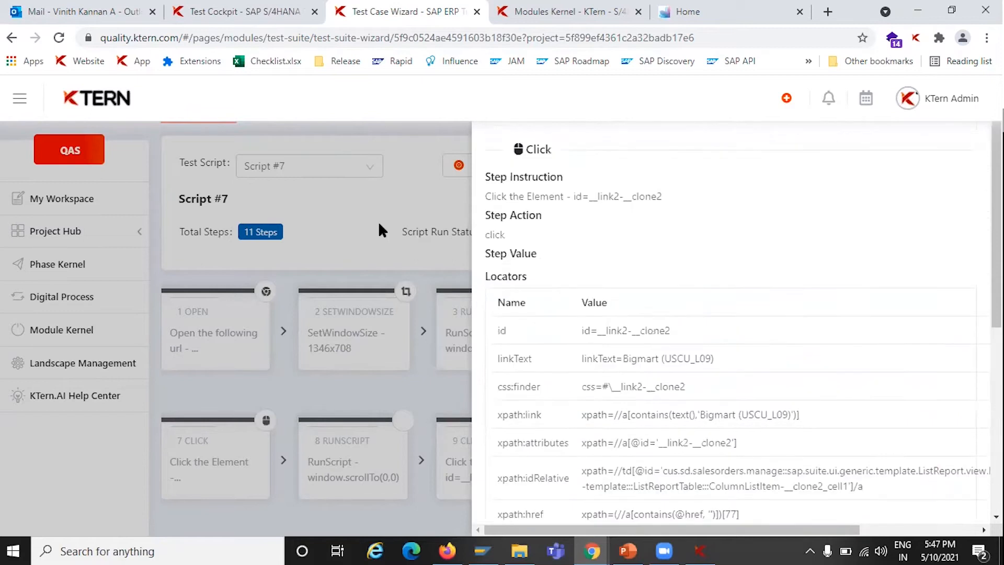
{"action": "left_click", "coordinate": [381, 229]}
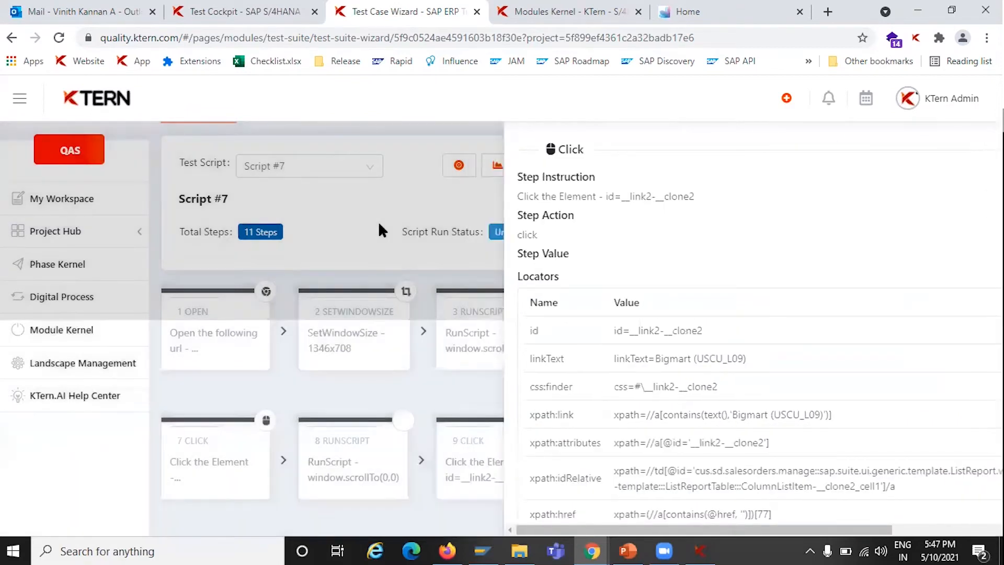
{"action": "scroll", "coordinate": [378, 225], "scroll_direction": "up", "scroll_amount": 1}
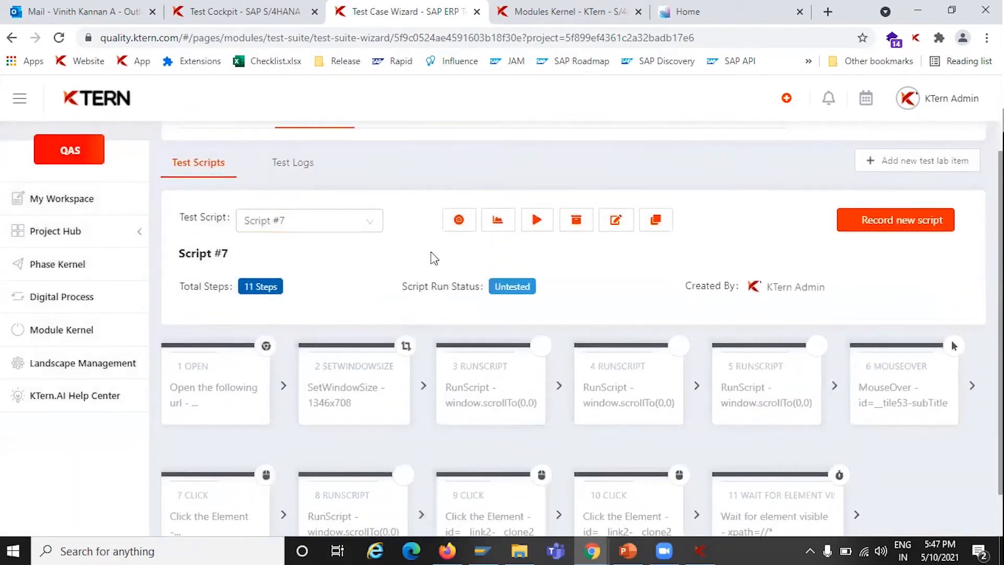
Run the recorded test from the Fiori Connector and review its execution log entries
{"action": "left_click", "coordinate": [699, 550]}
{"action": "left_click", "coordinate": [524, 115]}
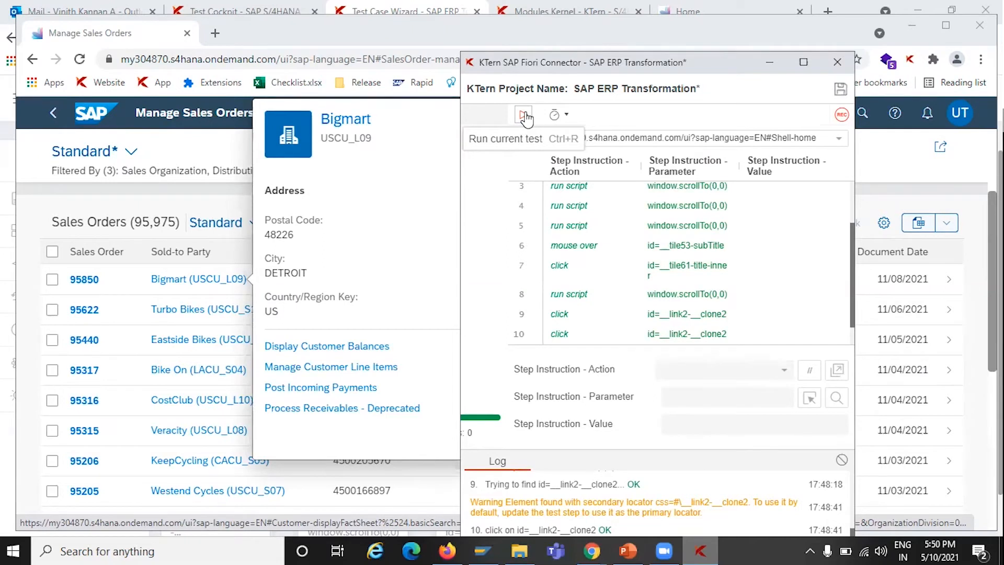
{"action": "left_click", "coordinate": [523, 116]}
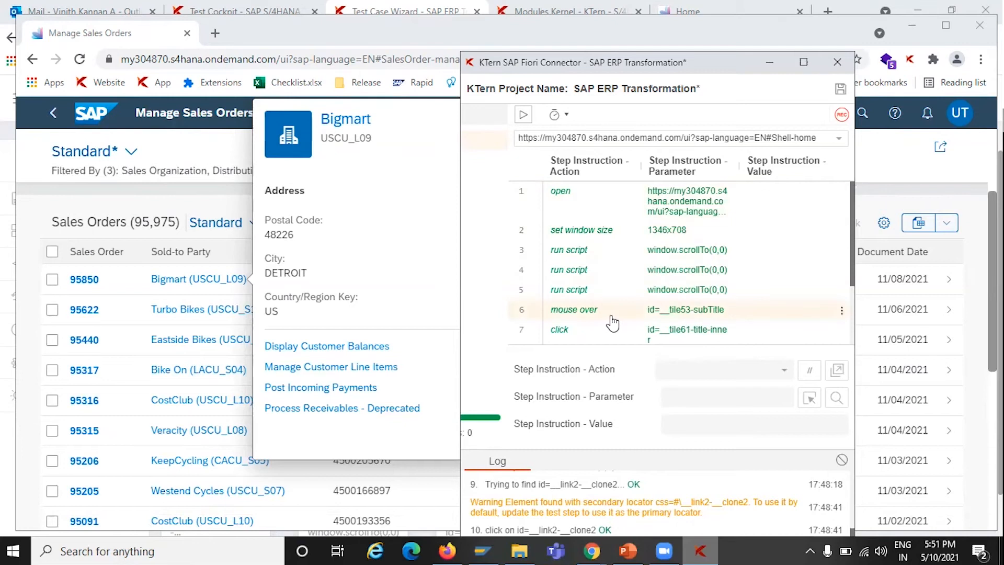
{"action": "scroll", "coordinate": [612, 323], "scroll_direction": "down", "scroll_amount": 3}
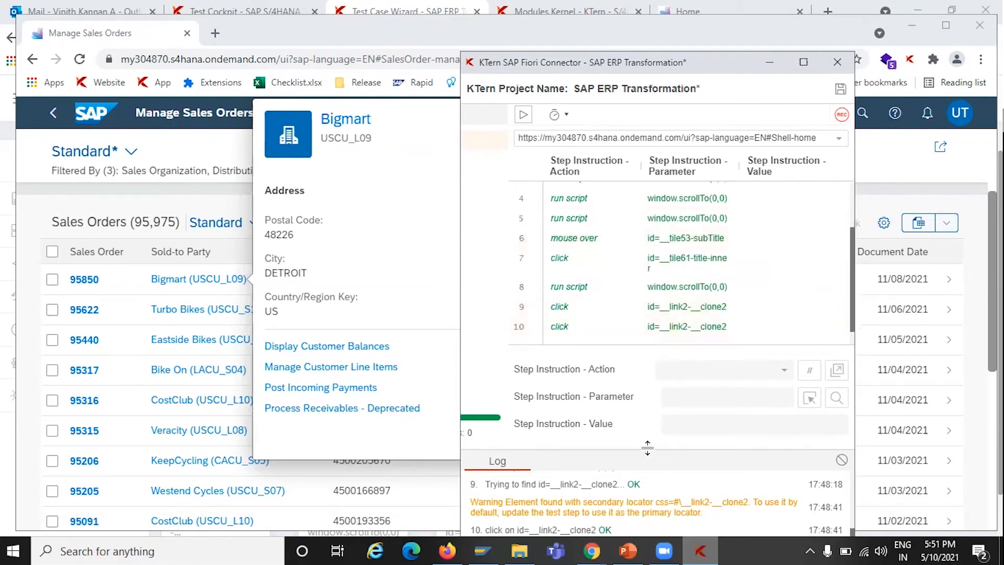
{"action": "left_click_drag", "start_coordinate": [647, 447], "coordinate": [647, 412]}
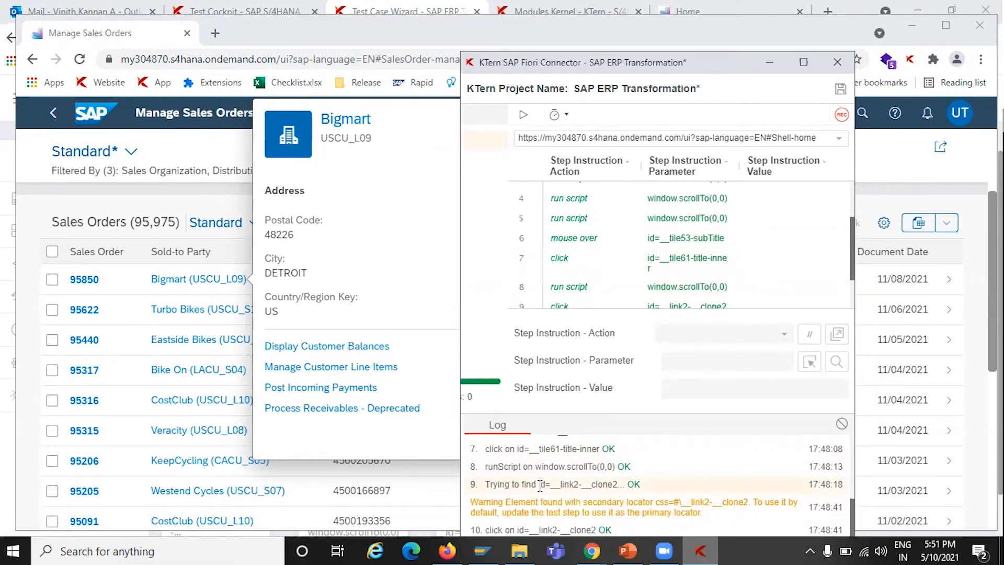
{"action": "left_click_drag", "start_coordinate": [539, 485], "coordinate": [621, 485]}
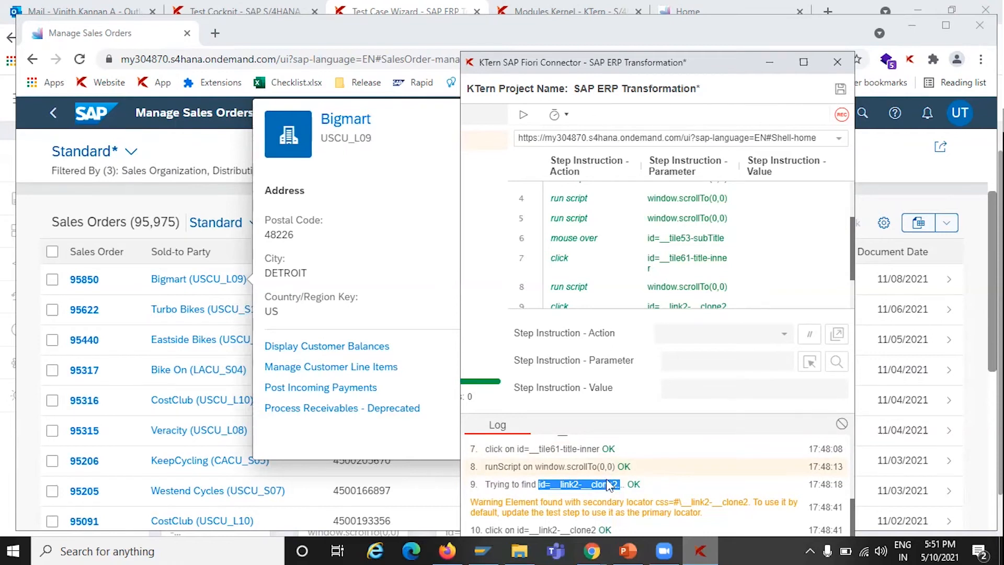
Return to the Test Lab script, inspect the locators of step 10, the Bigmart link click, and close the details
{"action": "left_click", "coordinate": [591, 551]}
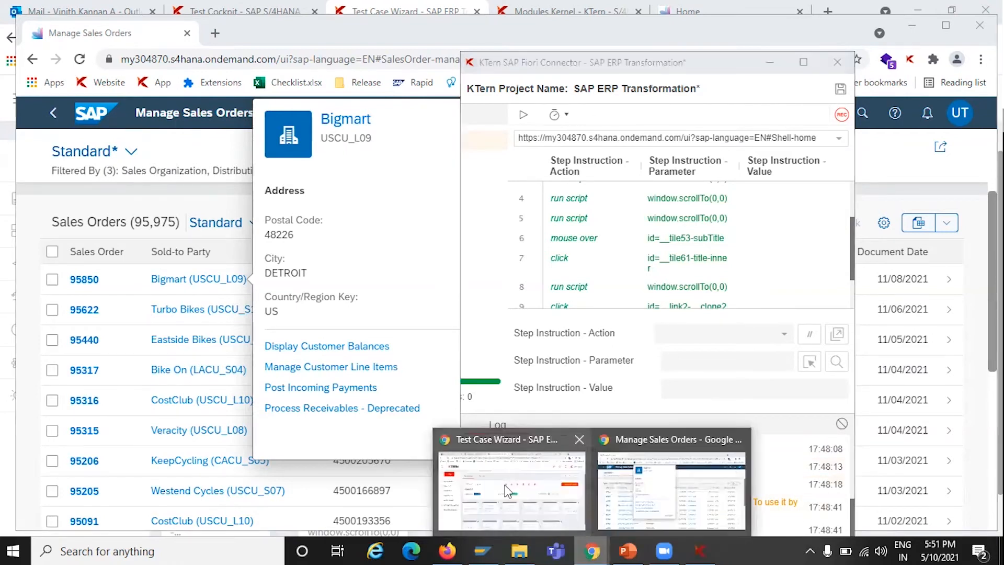
{"action": "left_click", "coordinate": [507, 491]}
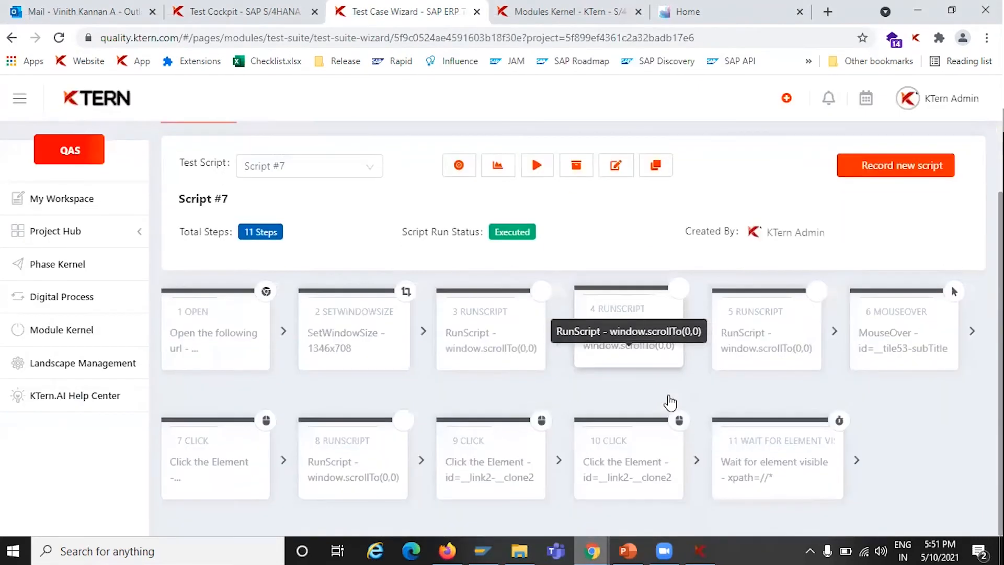
{"action": "left_click", "coordinate": [607, 469]}
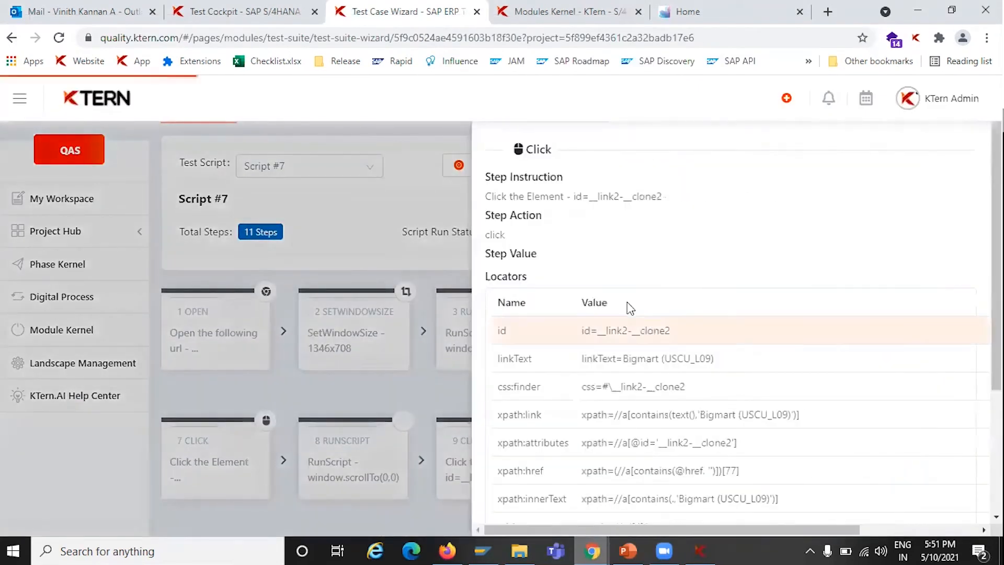
{"action": "scroll", "coordinate": [578, 410], "scroll_direction": "down", "scroll_amount": 2}
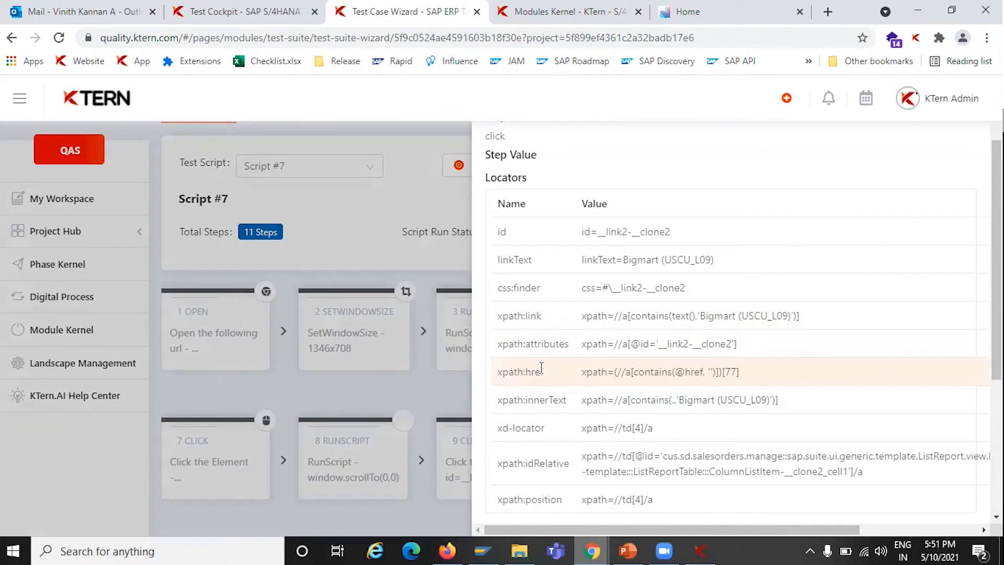
{"action": "scroll", "coordinate": [541, 367], "scroll_direction": "down", "scroll_amount": 1}
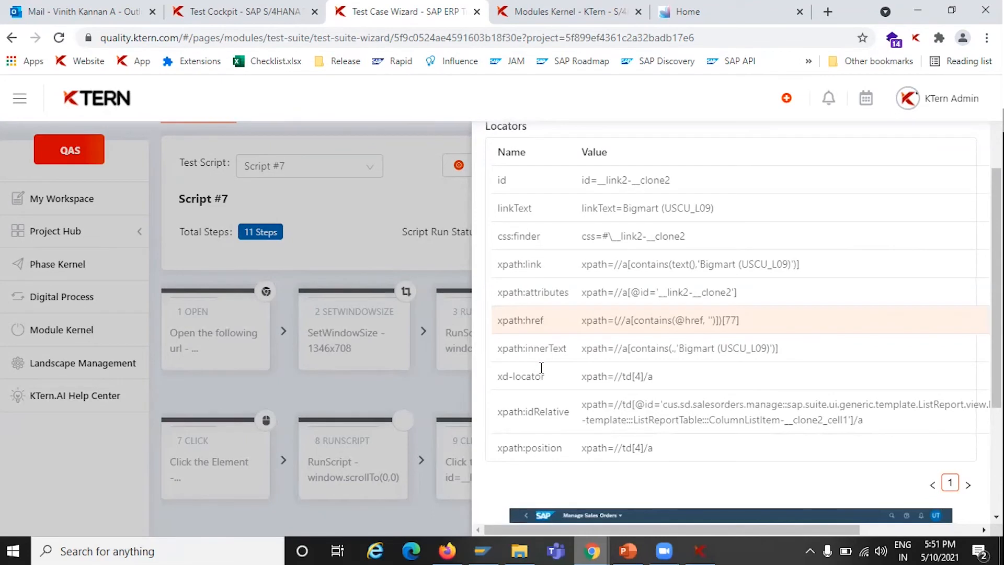
{"action": "scroll", "coordinate": [541, 367], "scroll_direction": "up", "scroll_amount": 3}
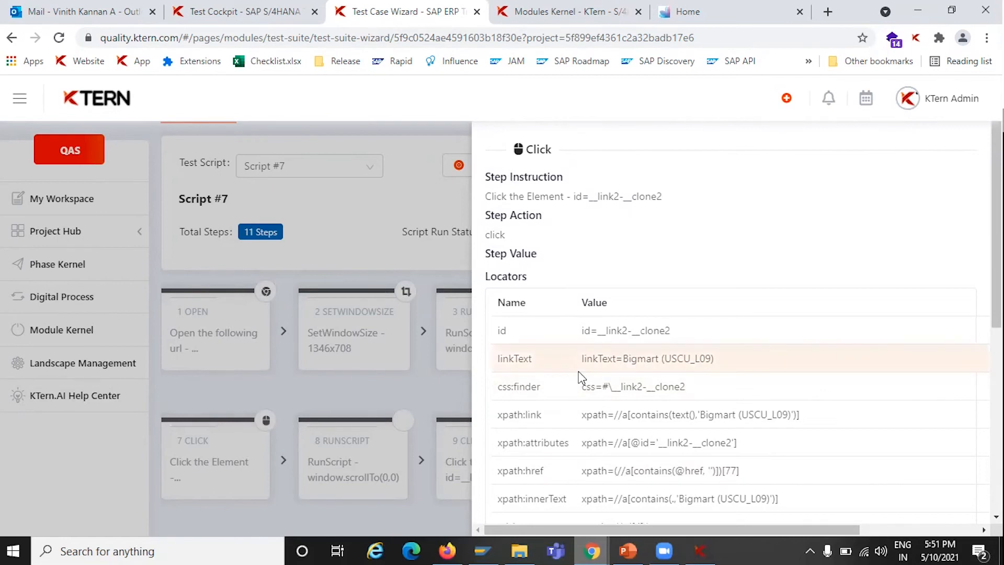
{"action": "scroll", "coordinate": [580, 376], "scroll_direction": "down", "scroll_amount": 2}
{"action": "left_click", "coordinate": [384, 241]}
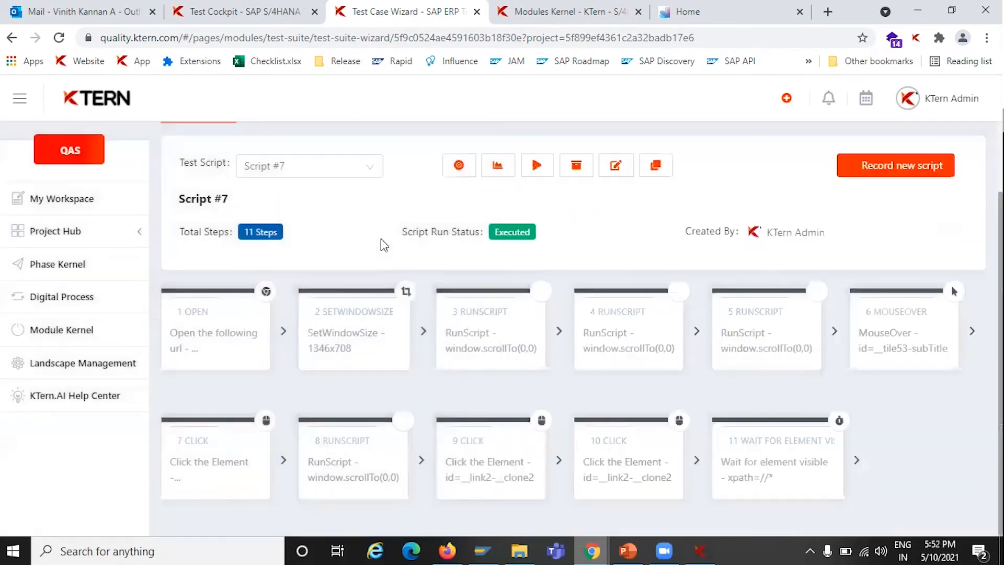
Open Test Log #003 and view its outcome and the execution details of step 10
{"action": "scroll", "coordinate": [384, 245], "scroll_direction": "up", "scroll_amount": 2}
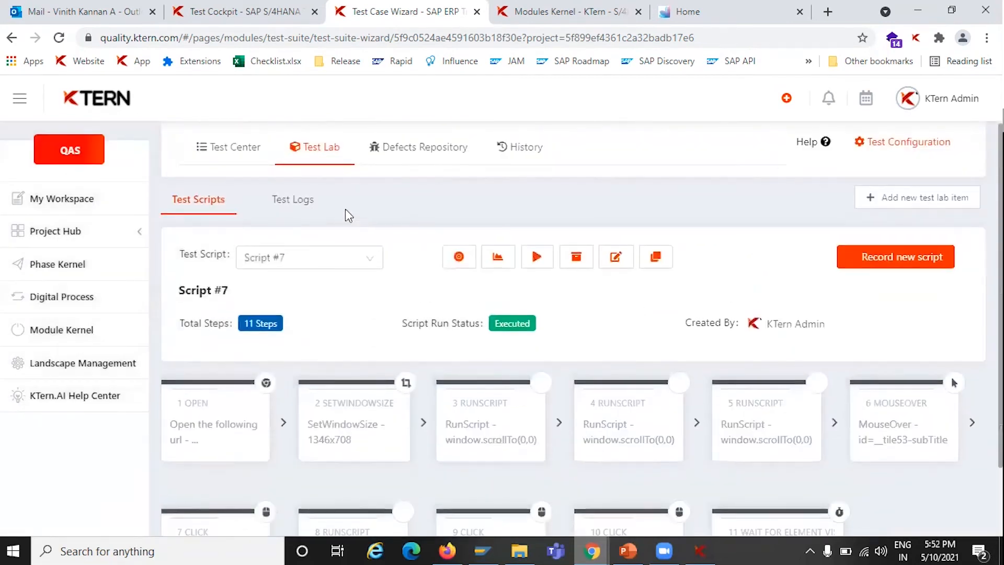
{"action": "left_click", "coordinate": [314, 201]}
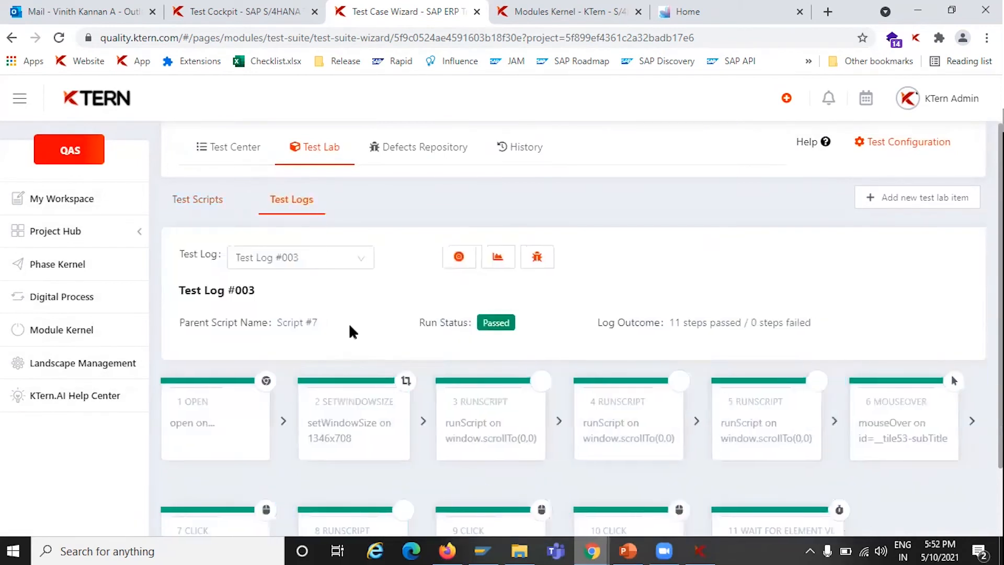
{"action": "scroll", "coordinate": [351, 328], "scroll_direction": "down", "scroll_amount": 2}
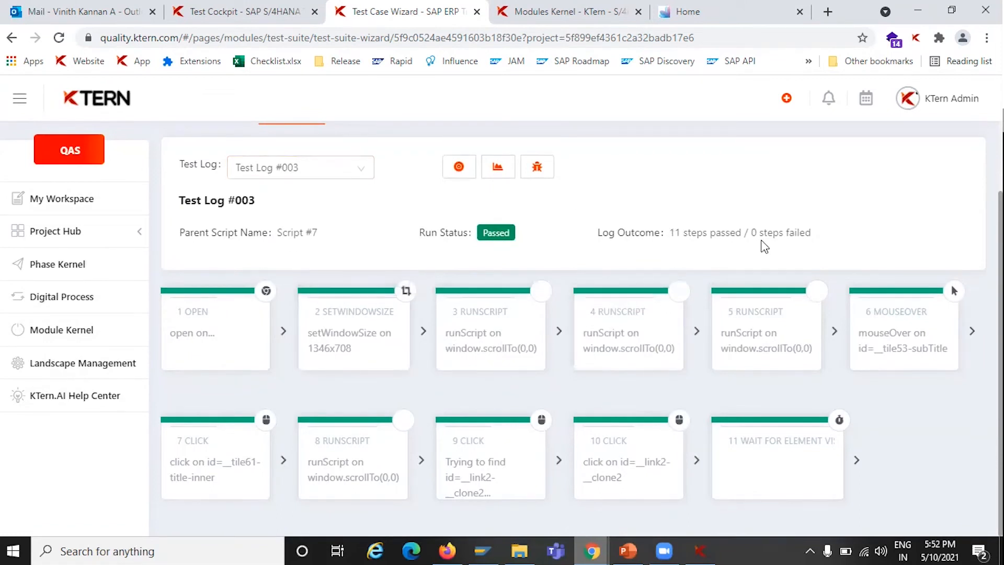
{"action": "left_click_drag", "start_coordinate": [670, 233], "coordinate": [751, 233]}
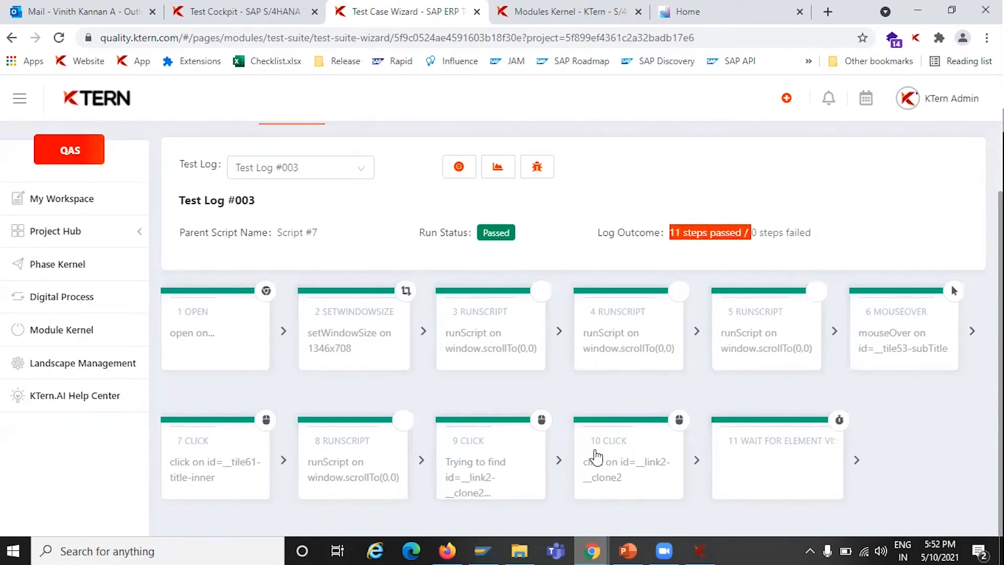
{"action": "left_click", "coordinate": [590, 479]}
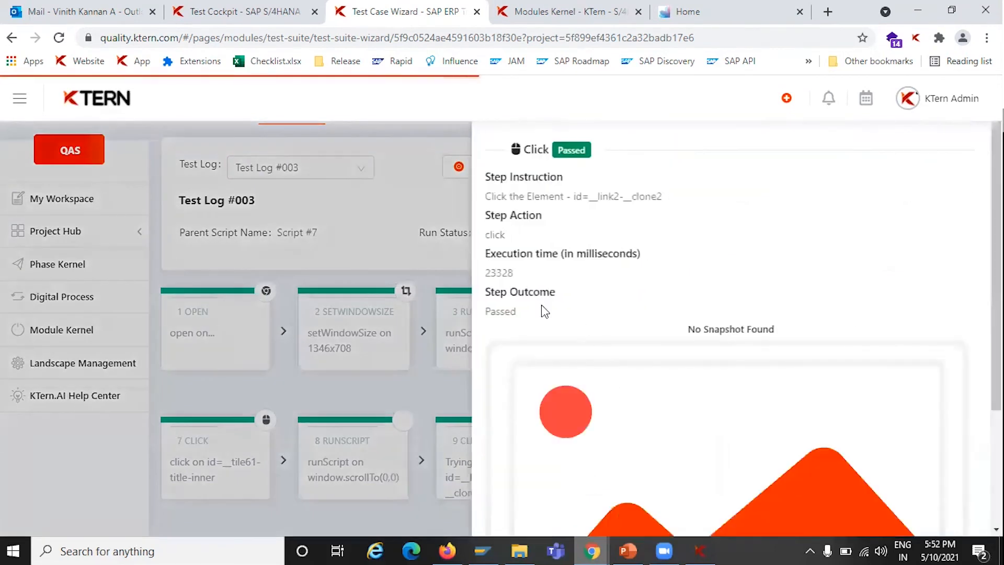
{"action": "left_click_drag", "start_coordinate": [514, 273], "coordinate": [484, 250]}
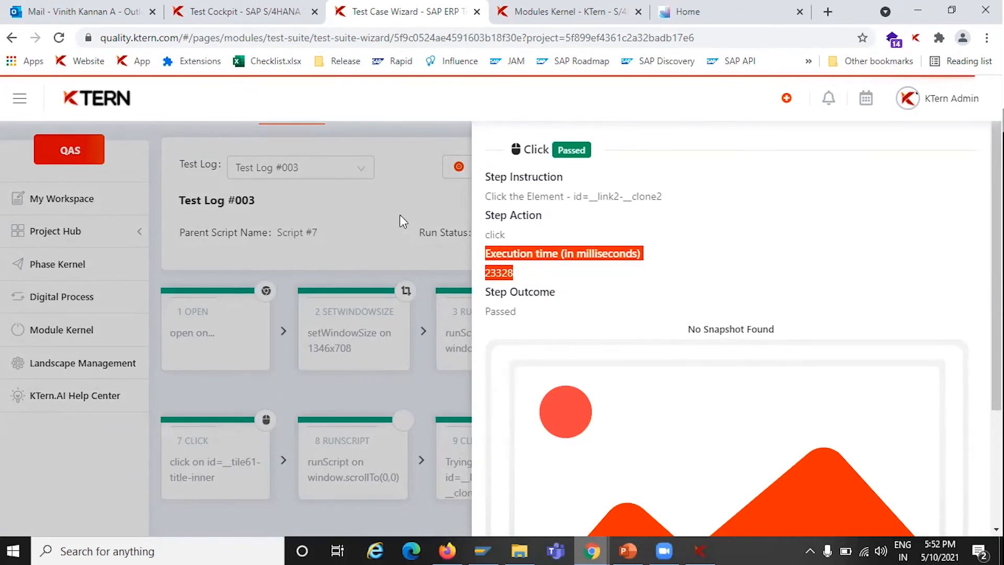
{"action": "left_click", "coordinate": [492, 218]}
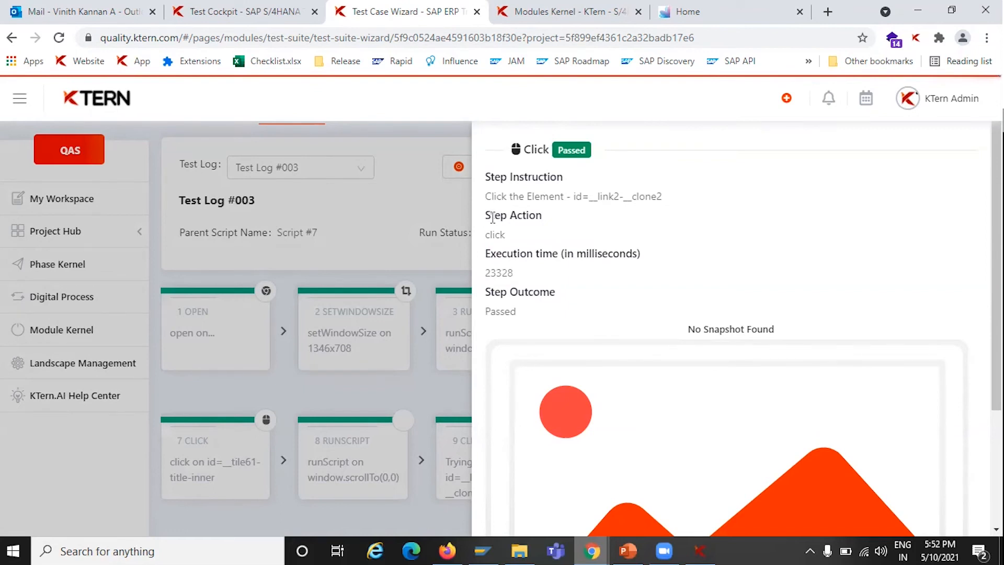
Select the empty row after step 10 in the Fiori Connector and browse the available step actions
{"action": "key", "text": "alt+Tab"}
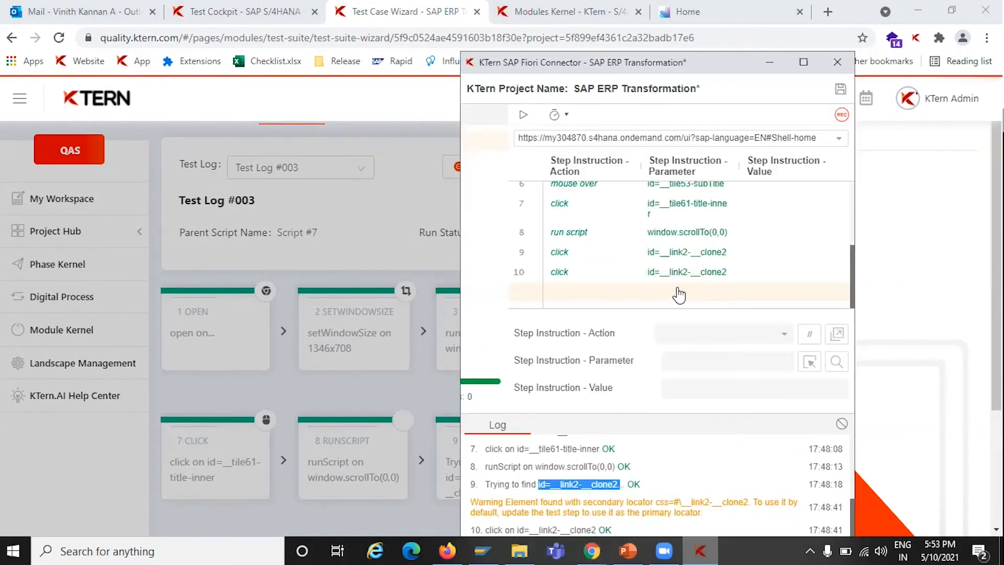
{"action": "left_click", "coordinate": [675, 290]}
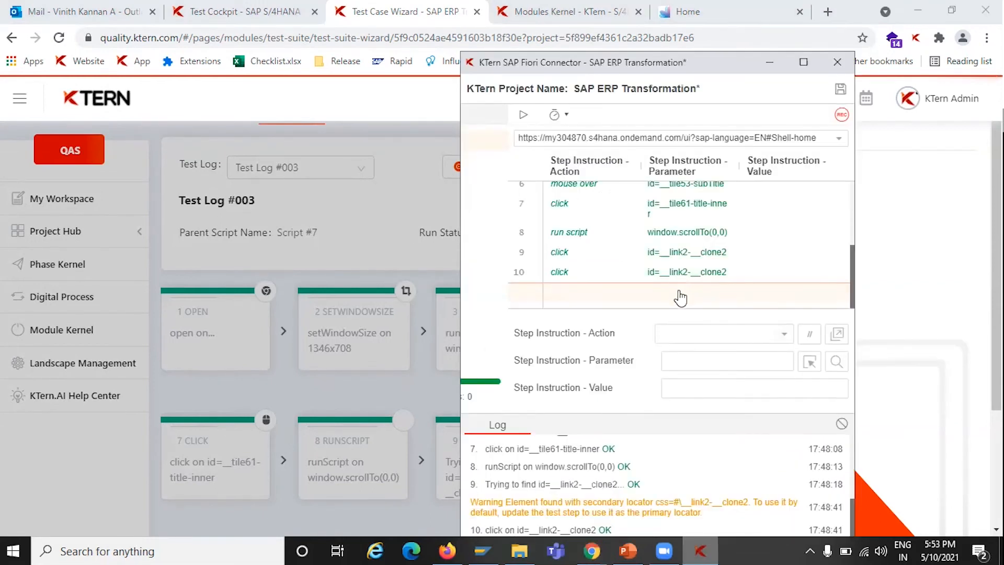
{"action": "left_click", "coordinate": [730, 332]}
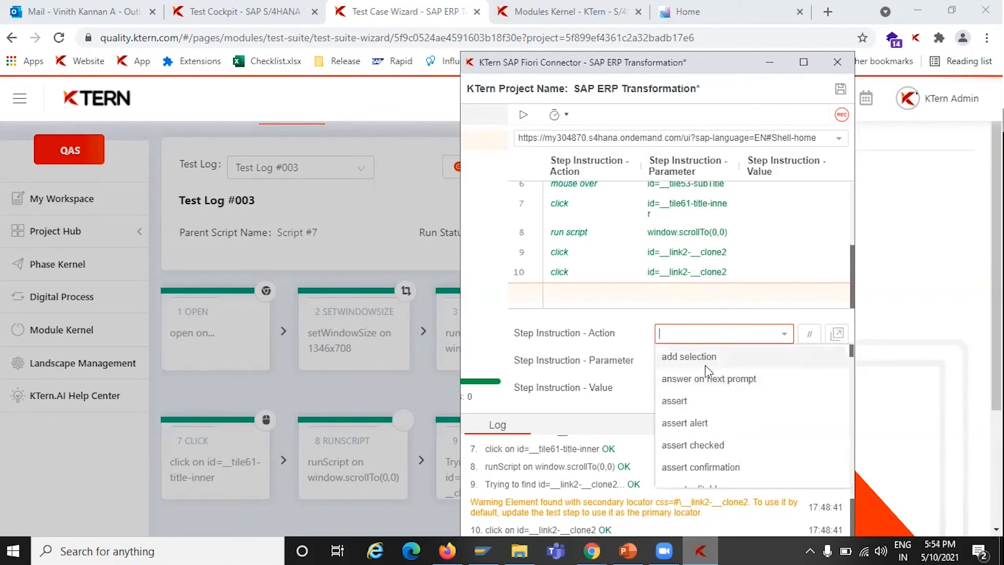
{"action": "scroll", "coordinate": [715, 405], "scroll_direction": "down", "scroll_amount": 4}
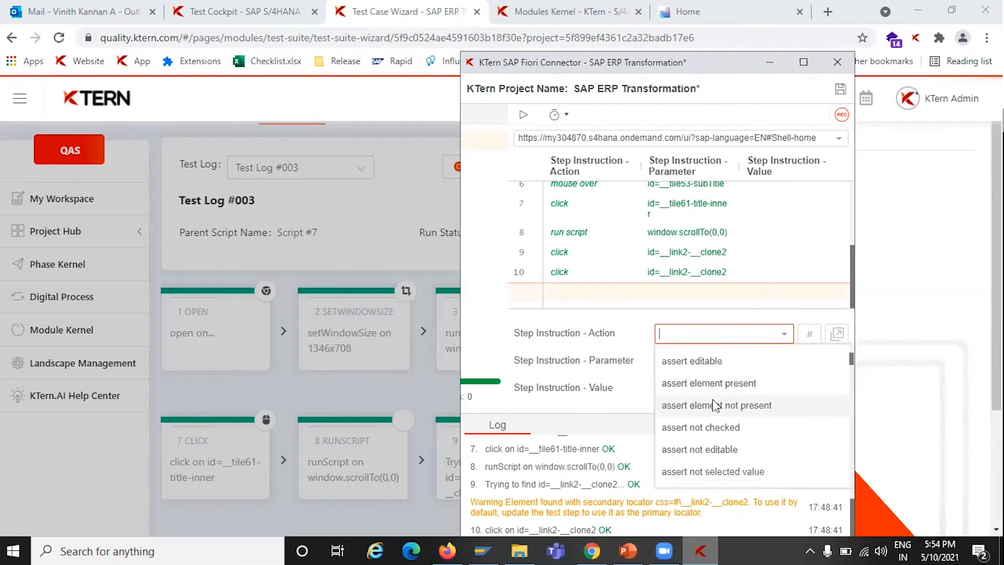
{"action": "scroll", "coordinate": [715, 405], "scroll_direction": "up", "scroll_amount": 1}
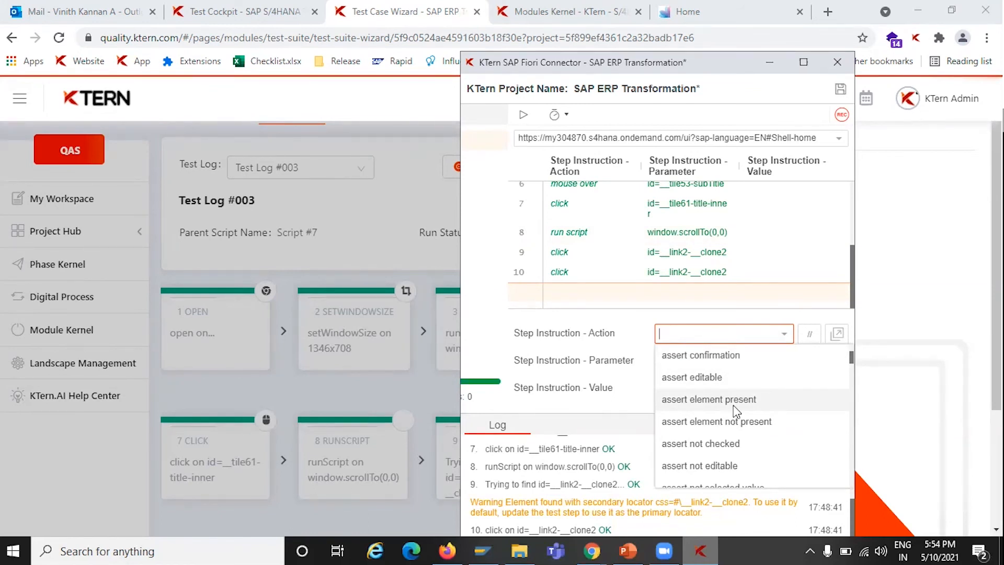
{"action": "scroll", "coordinate": [736, 410], "scroll_direction": "down", "scroll_amount": 7}
{"action": "scroll", "coordinate": [736, 410], "scroll_direction": "down", "scroll_amount": 2}
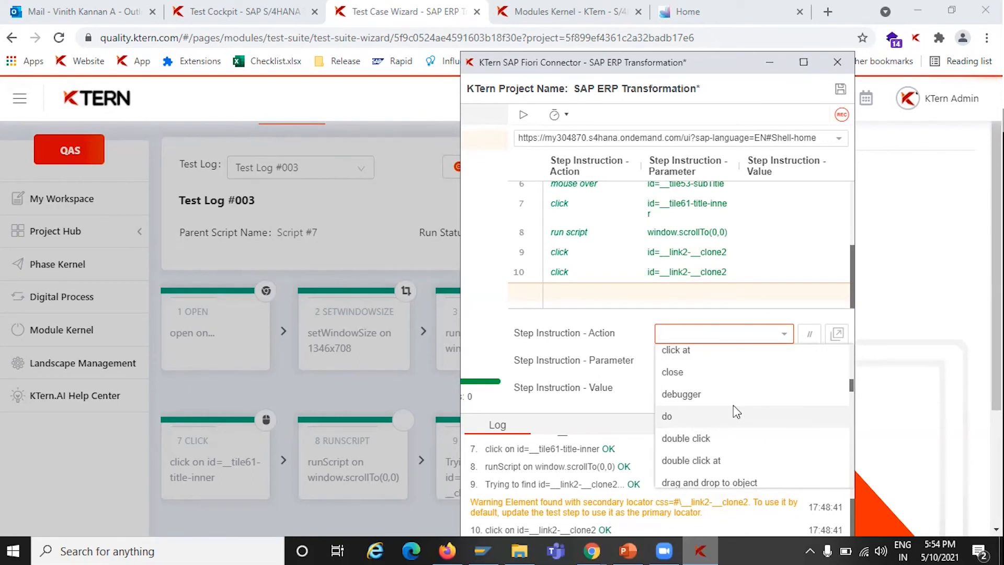
{"action": "scroll", "coordinate": [736, 412], "scroll_direction": "down", "scroll_amount": 5}
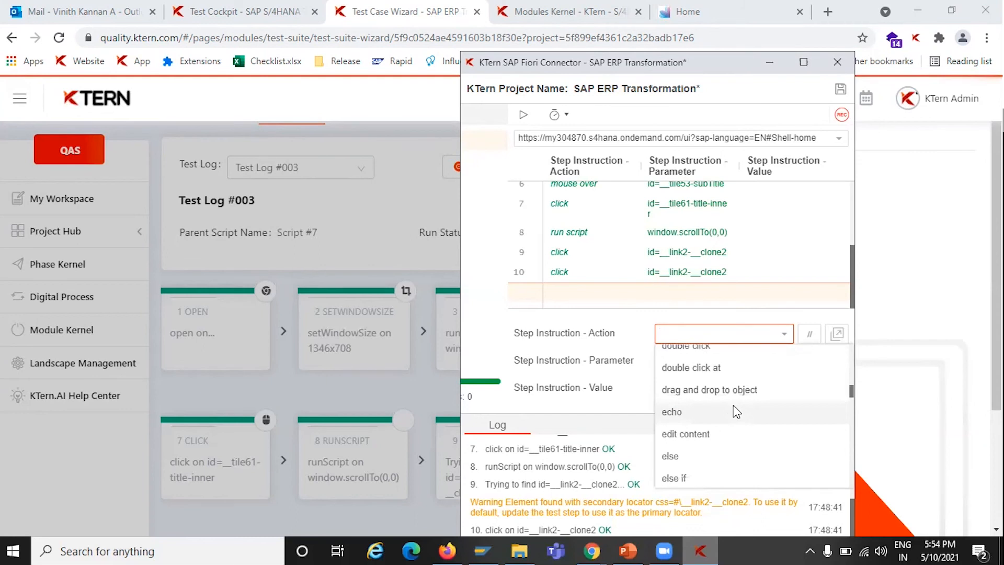
{"action": "scroll", "coordinate": [736, 412], "scroll_direction": "down", "scroll_amount": 10}
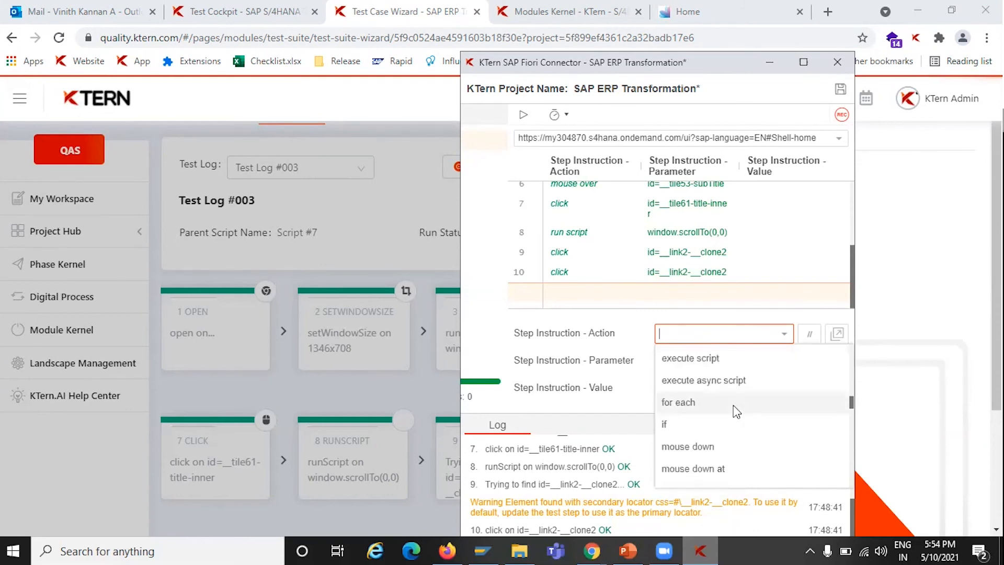
{"action": "scroll", "coordinate": [736, 412], "scroll_direction": "down", "scroll_amount": 4}
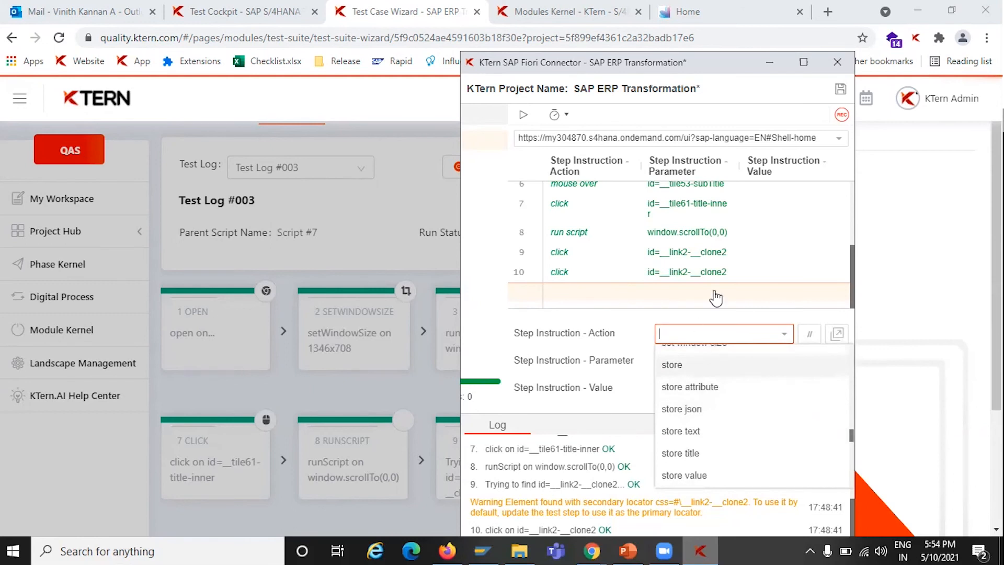
{"action": "scroll", "coordinate": [720, 421], "scroll_direction": "up", "scroll_amount": 1}
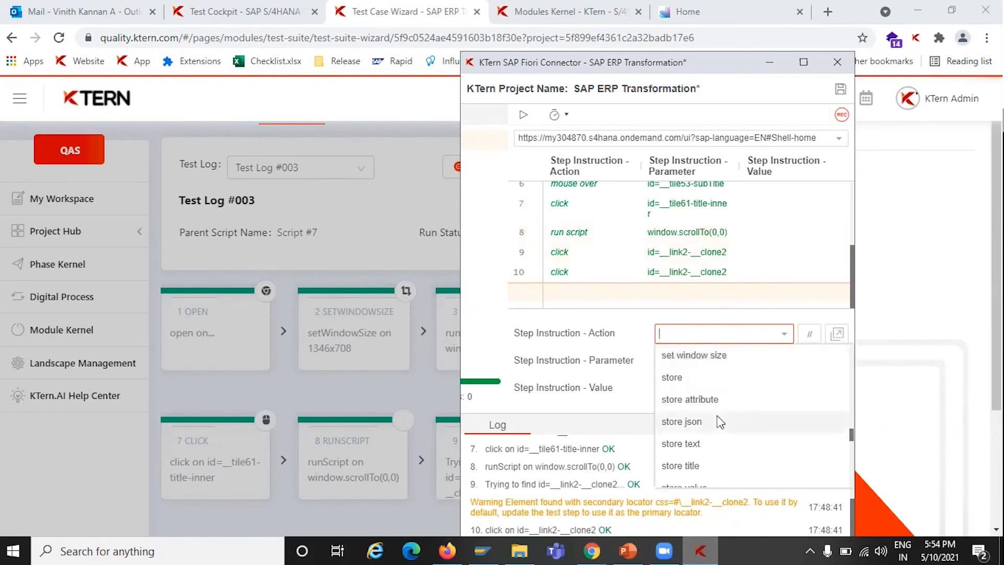
{"action": "scroll", "coordinate": [717, 417], "scroll_direction": "down", "scroll_amount": 1}
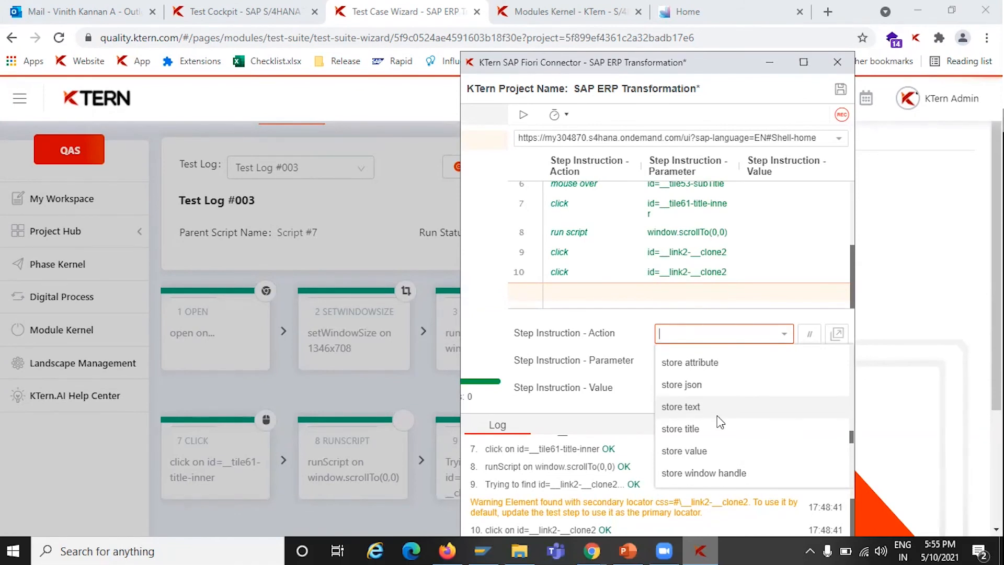
{"action": "scroll", "coordinate": [721, 421], "scroll_direction": "up", "scroll_amount": 1}
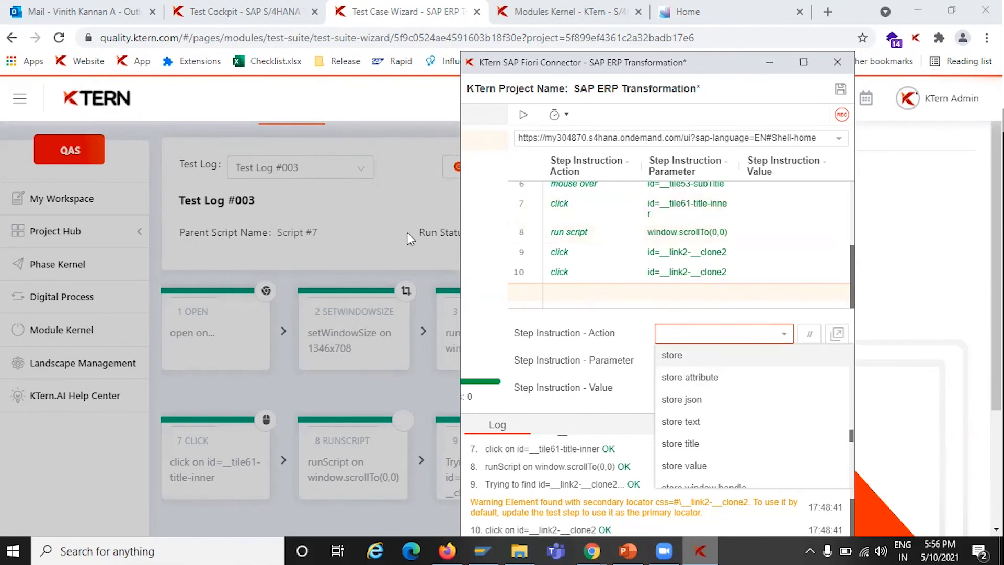
{"action": "left_click", "coordinate": [384, 226]}
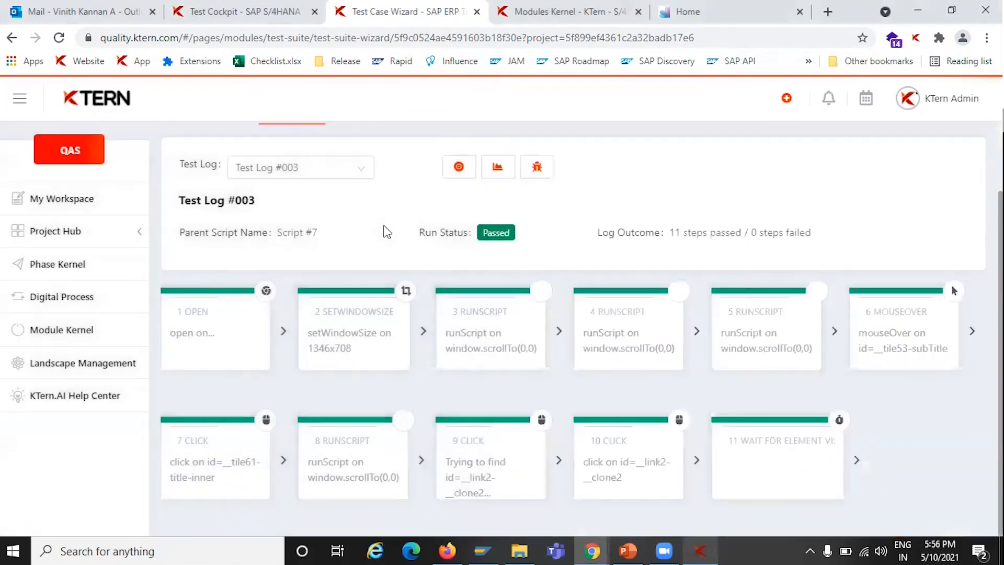
{"action": "scroll", "coordinate": [450, 226], "scroll_direction": "up", "scroll_amount": 2}
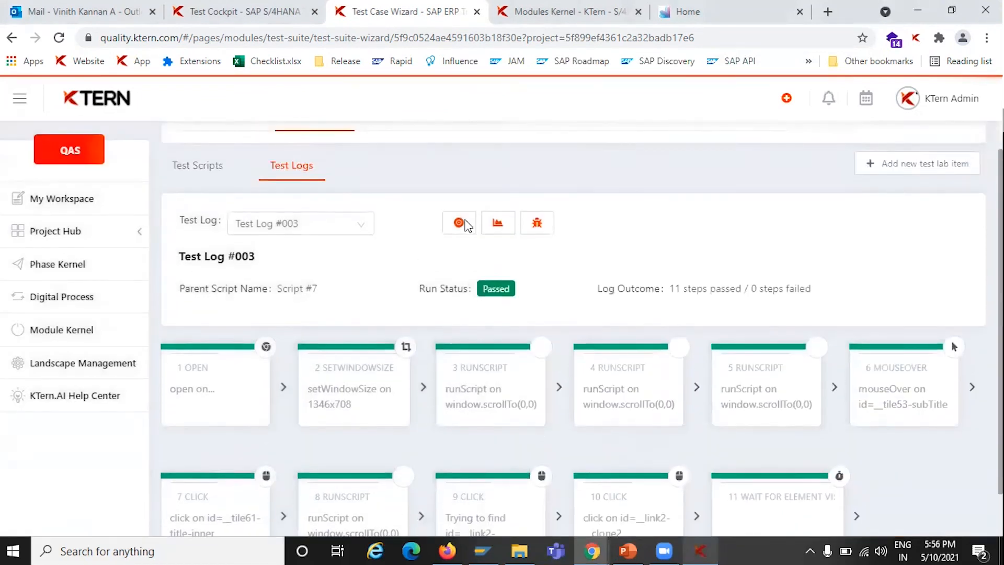
{"action": "scroll", "coordinate": [460, 202], "scroll_direction": "up", "scroll_amount": 1}
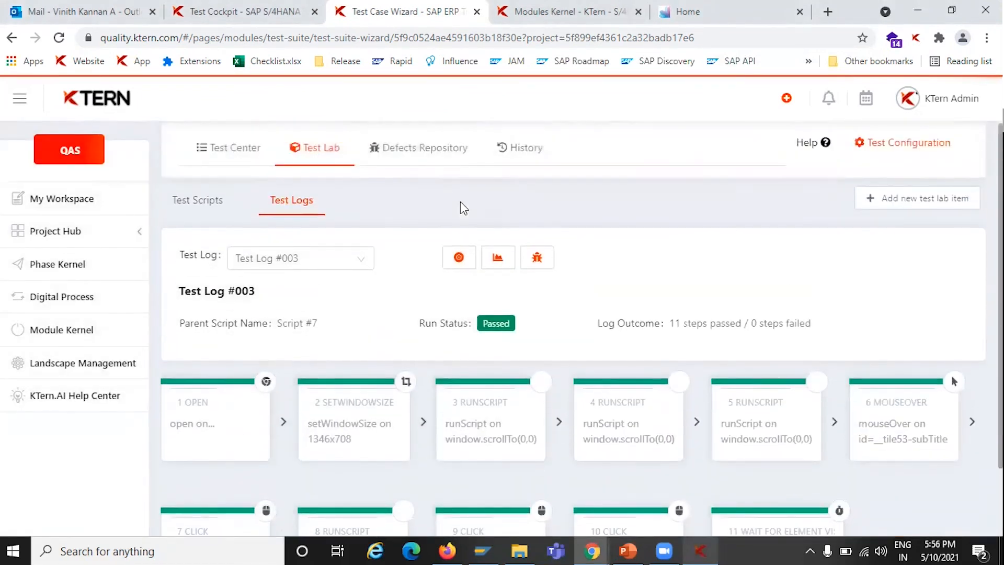
{"action": "left_click", "coordinate": [423, 166]}
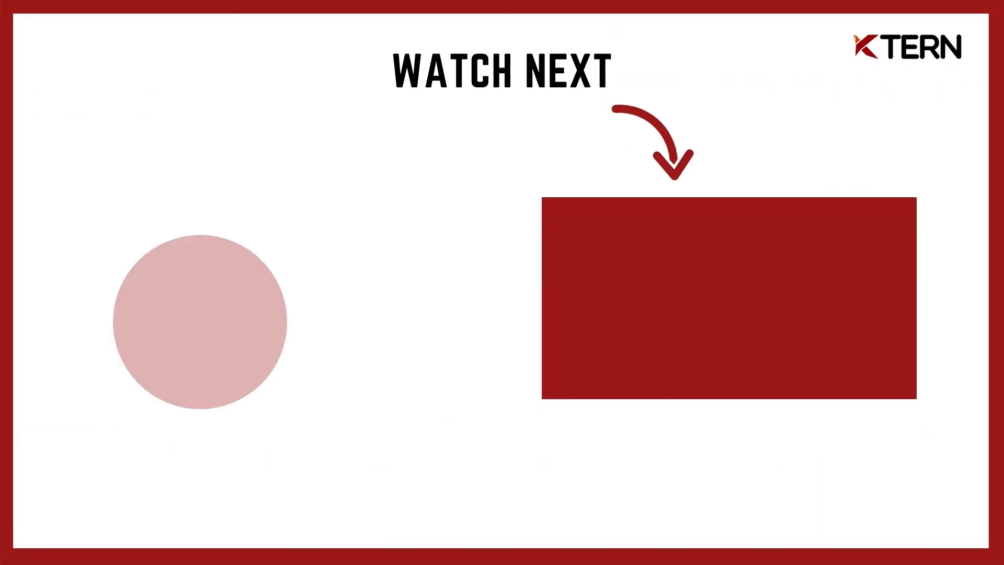